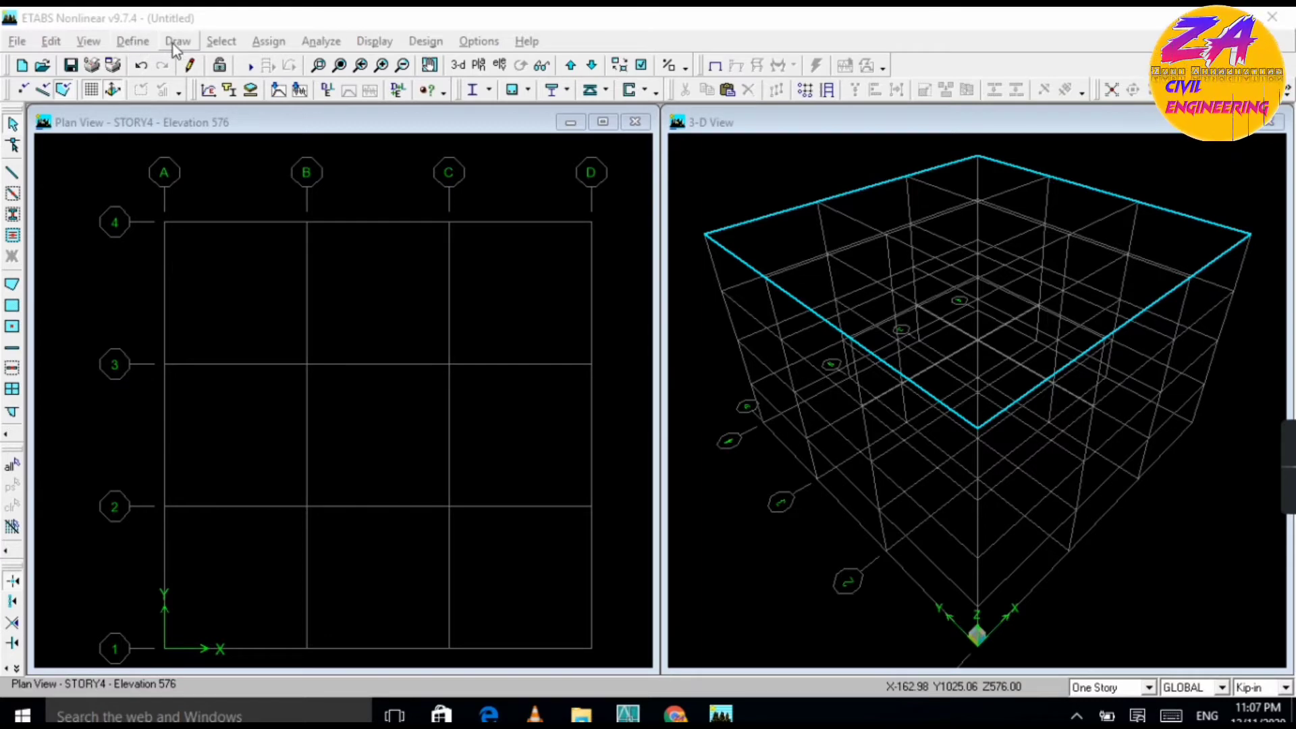
Add a new material to the material definitions and name it M30
left_click(132, 45)
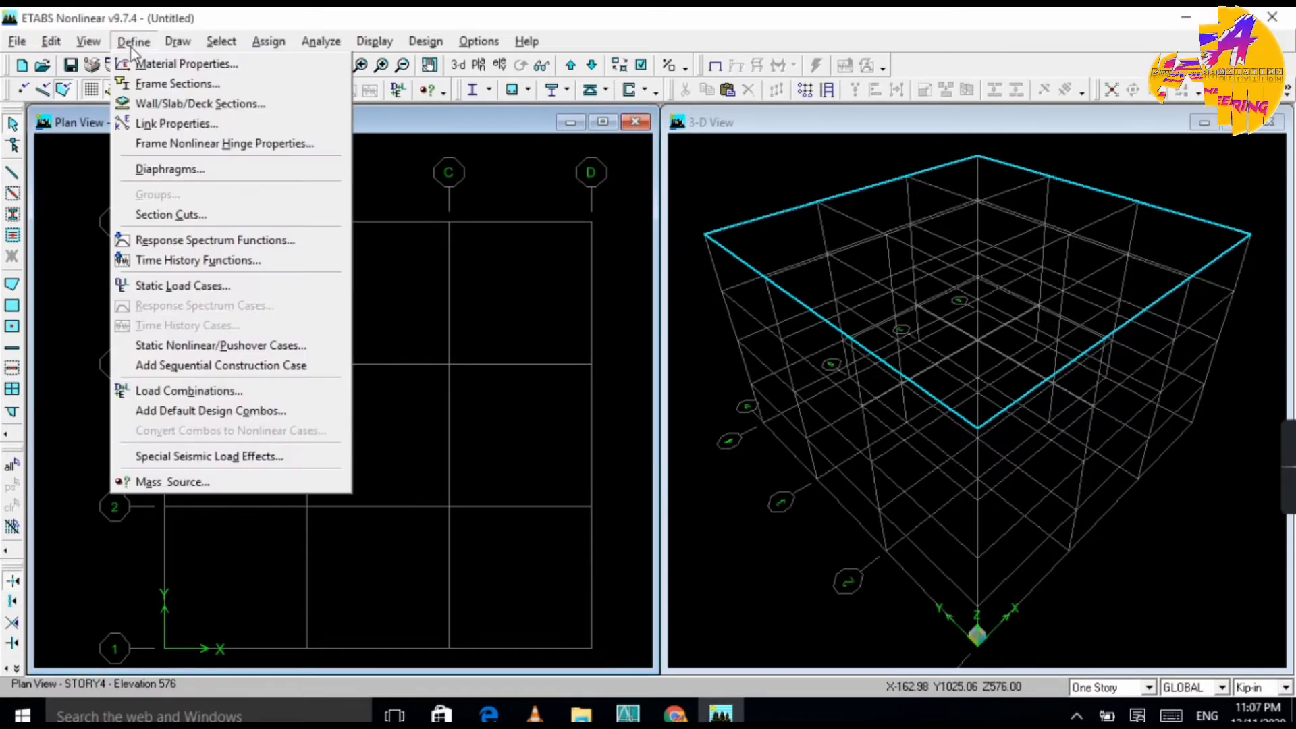
left_click(189, 66)
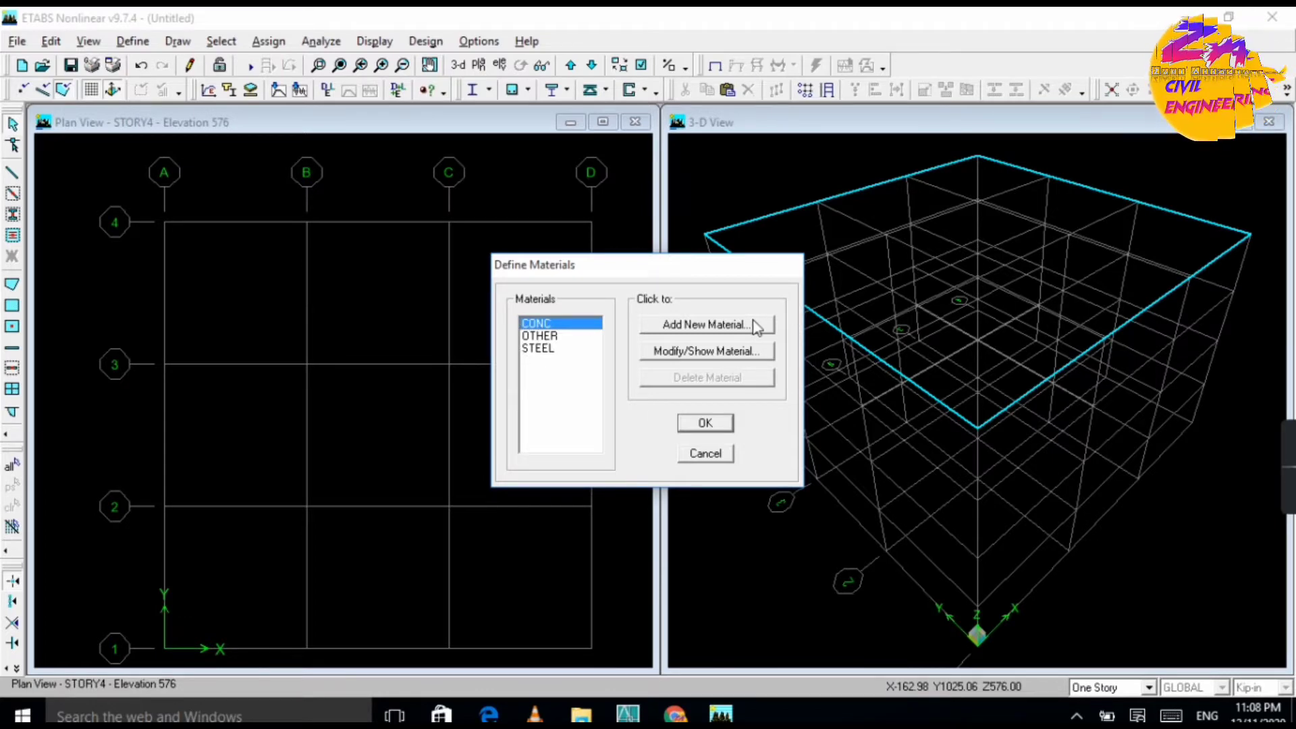
left_click(730, 330)
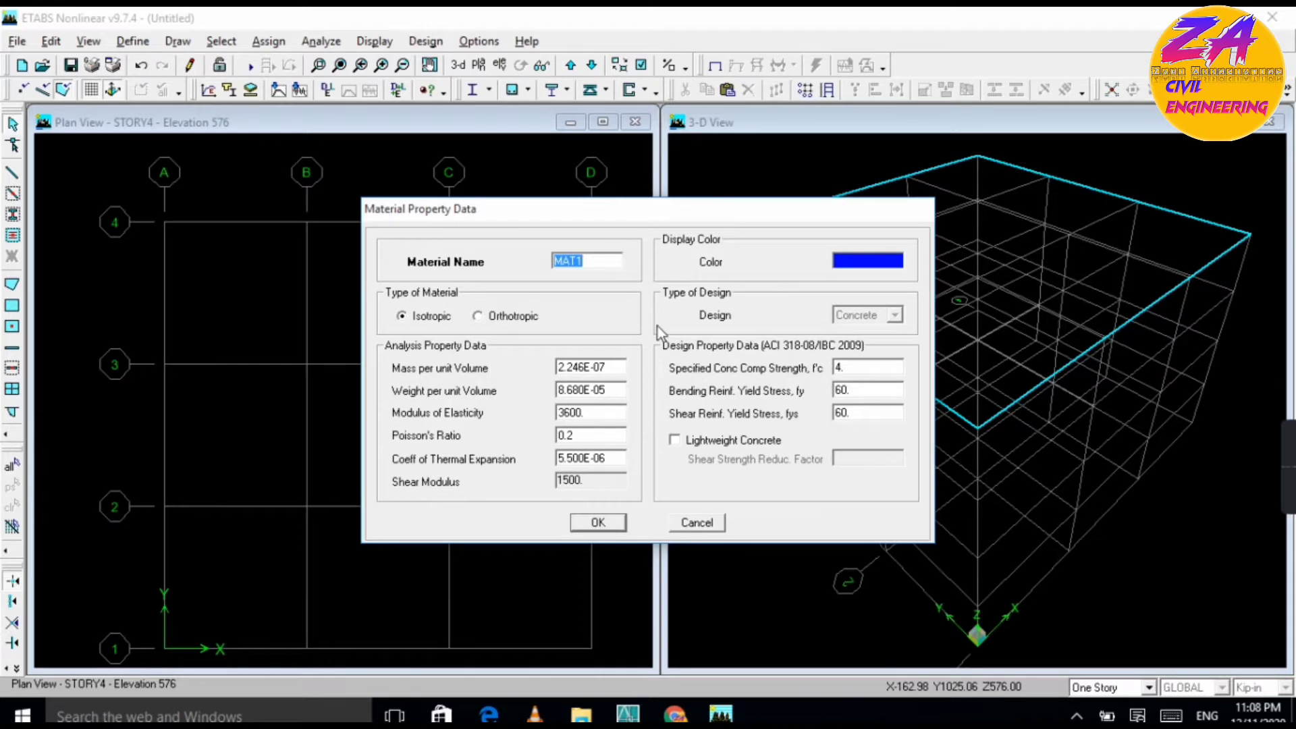
type("M")
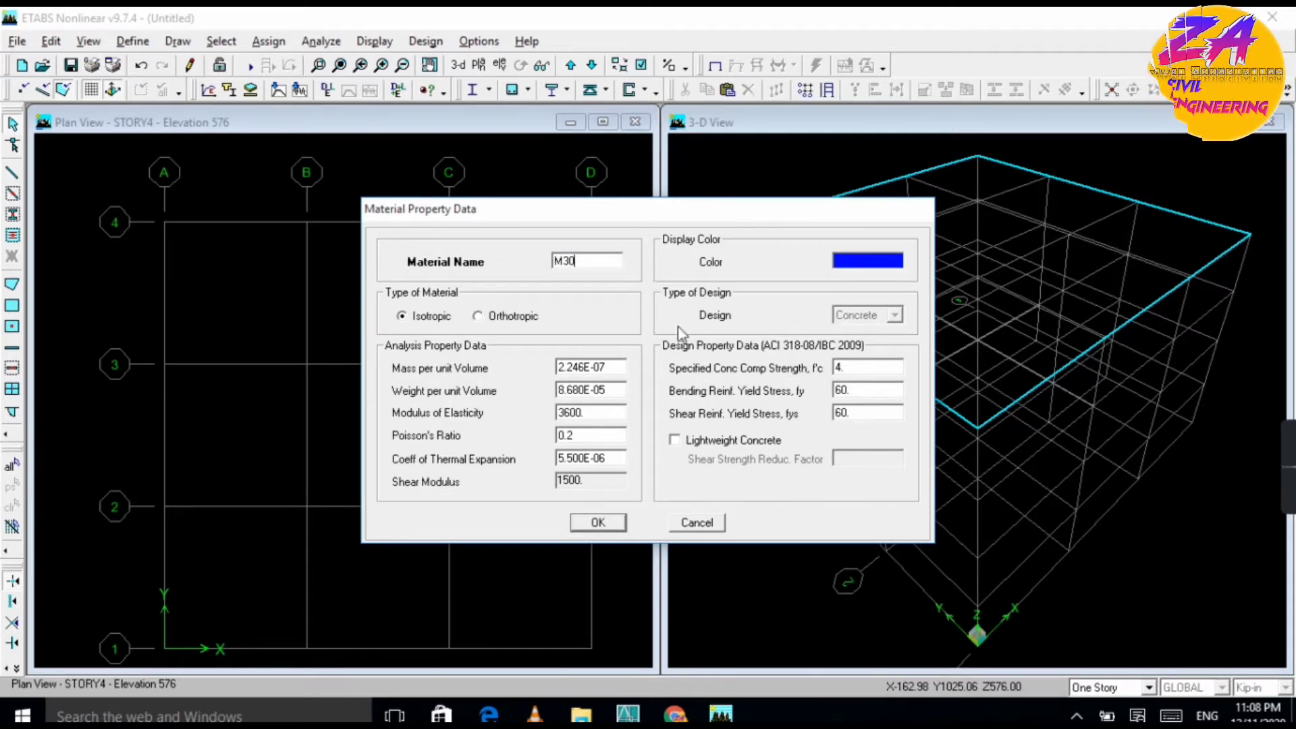
type("30")
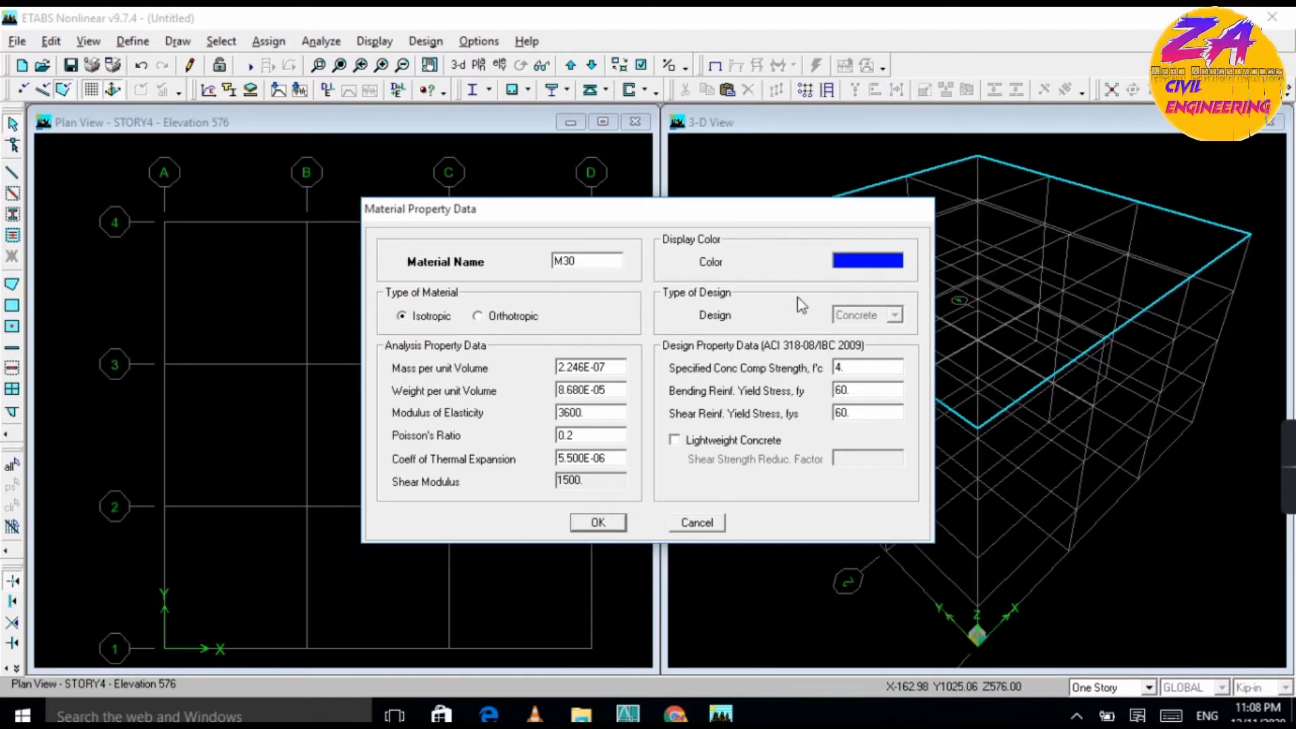
Set M30's specified concrete compressive strength f'c to 6 and its modulus of elasticity to 4200, and save the material
double_click(867, 368)
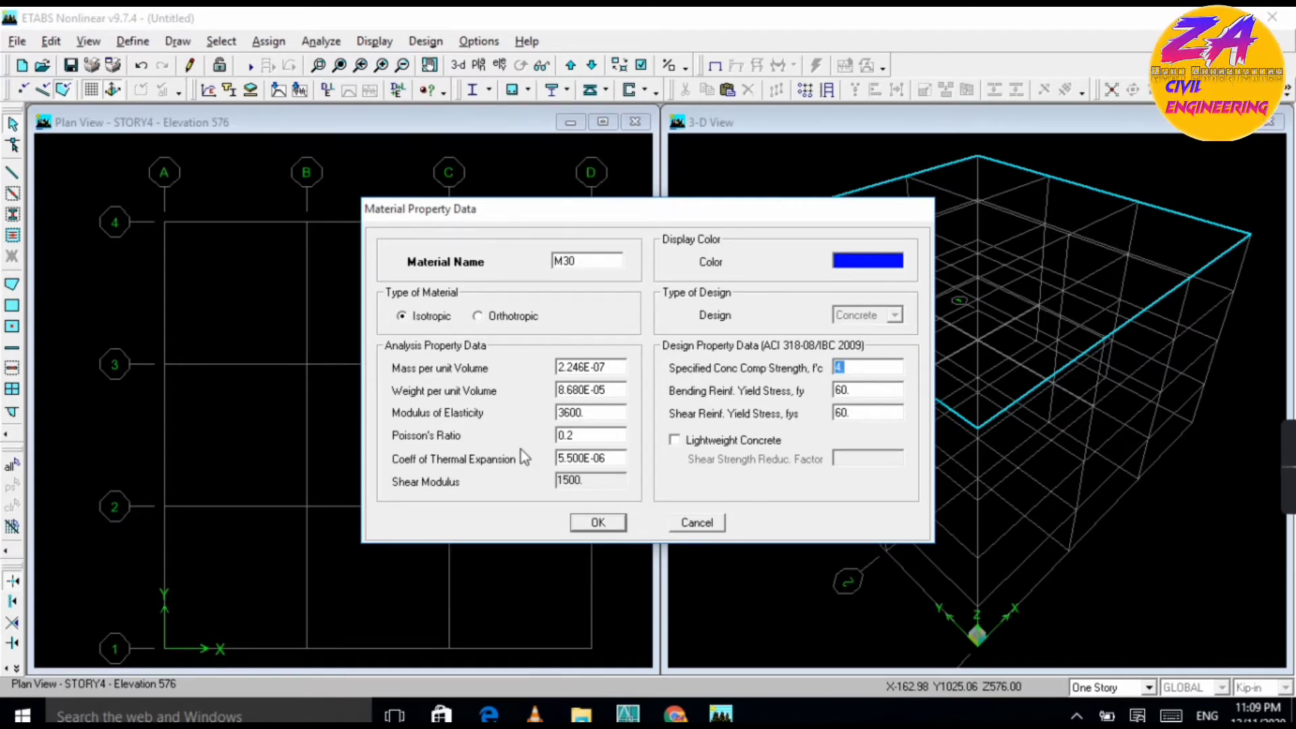
type("6")
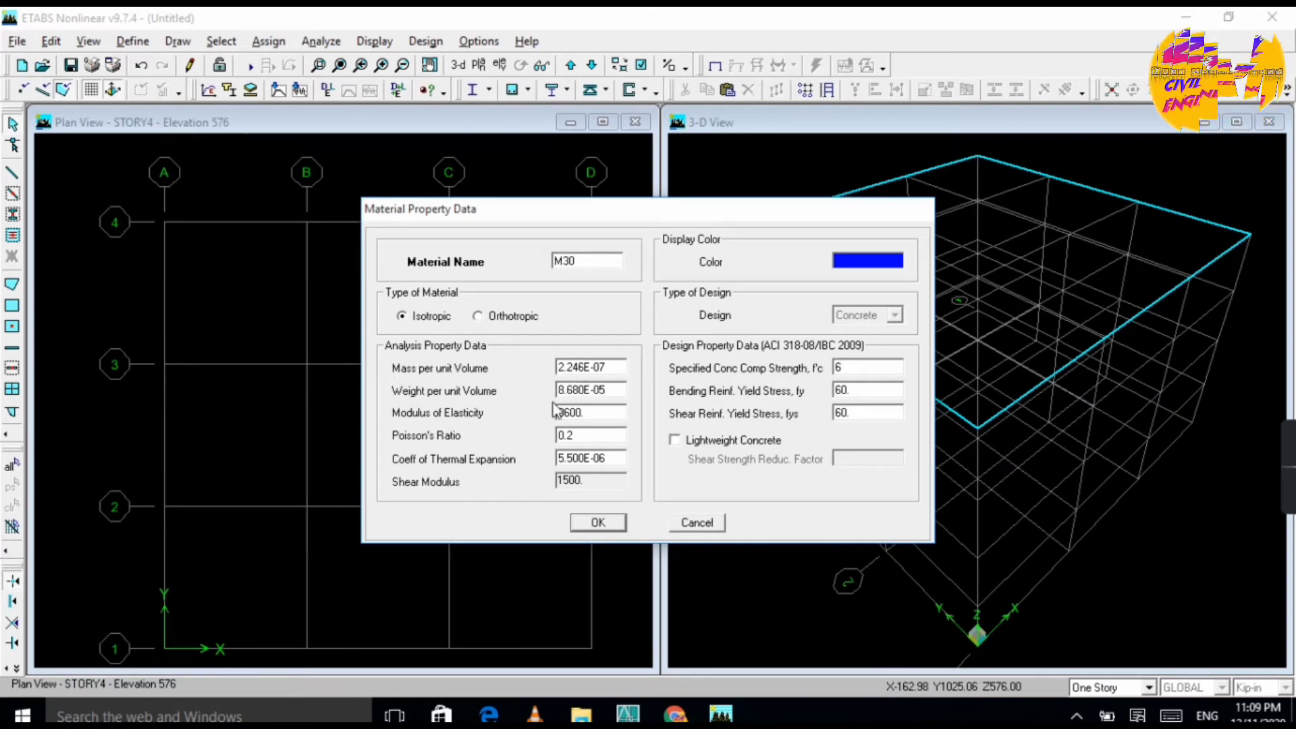
double_click(600, 413)
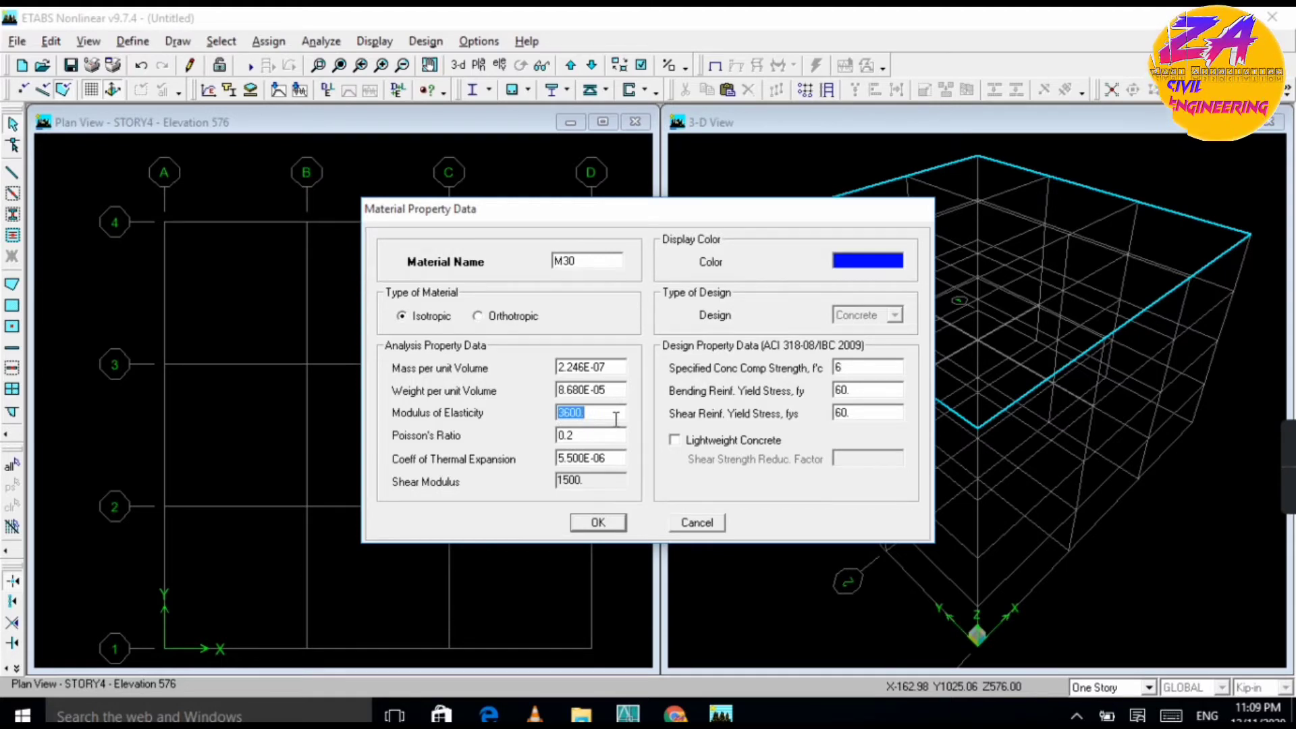
type("42")
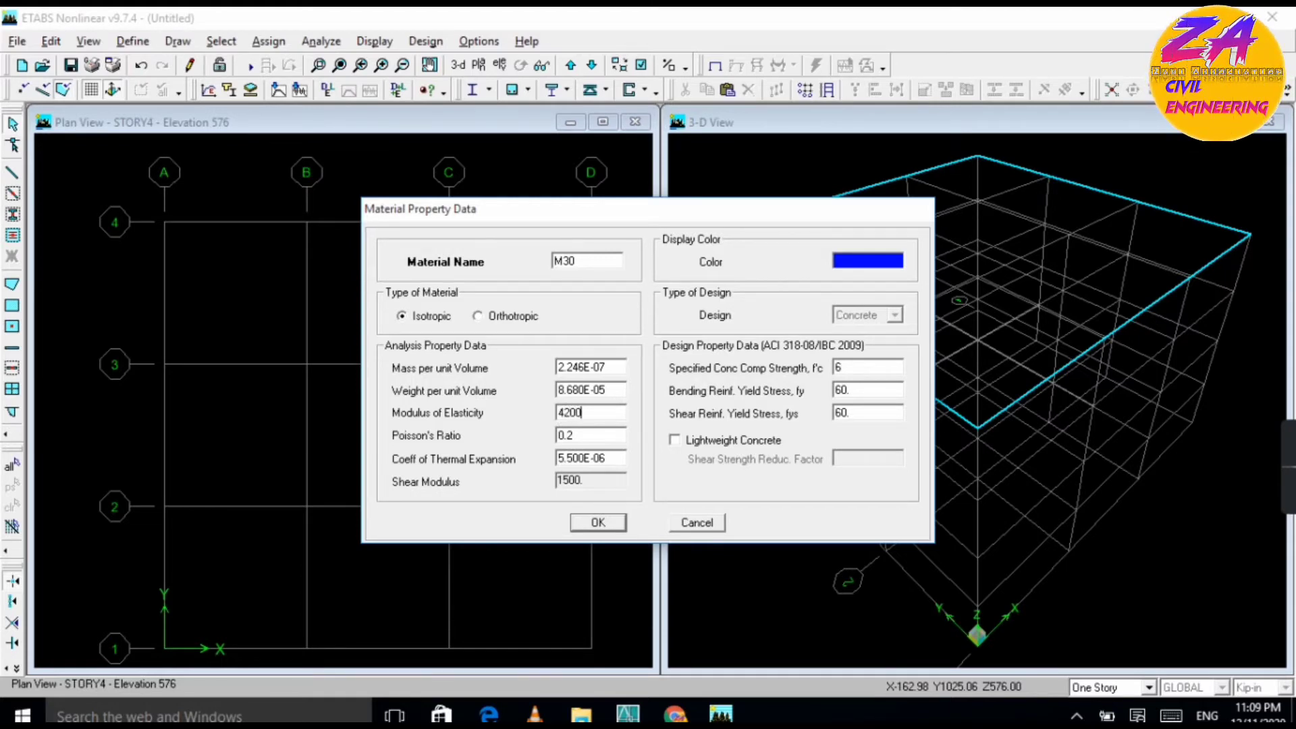
type("00")
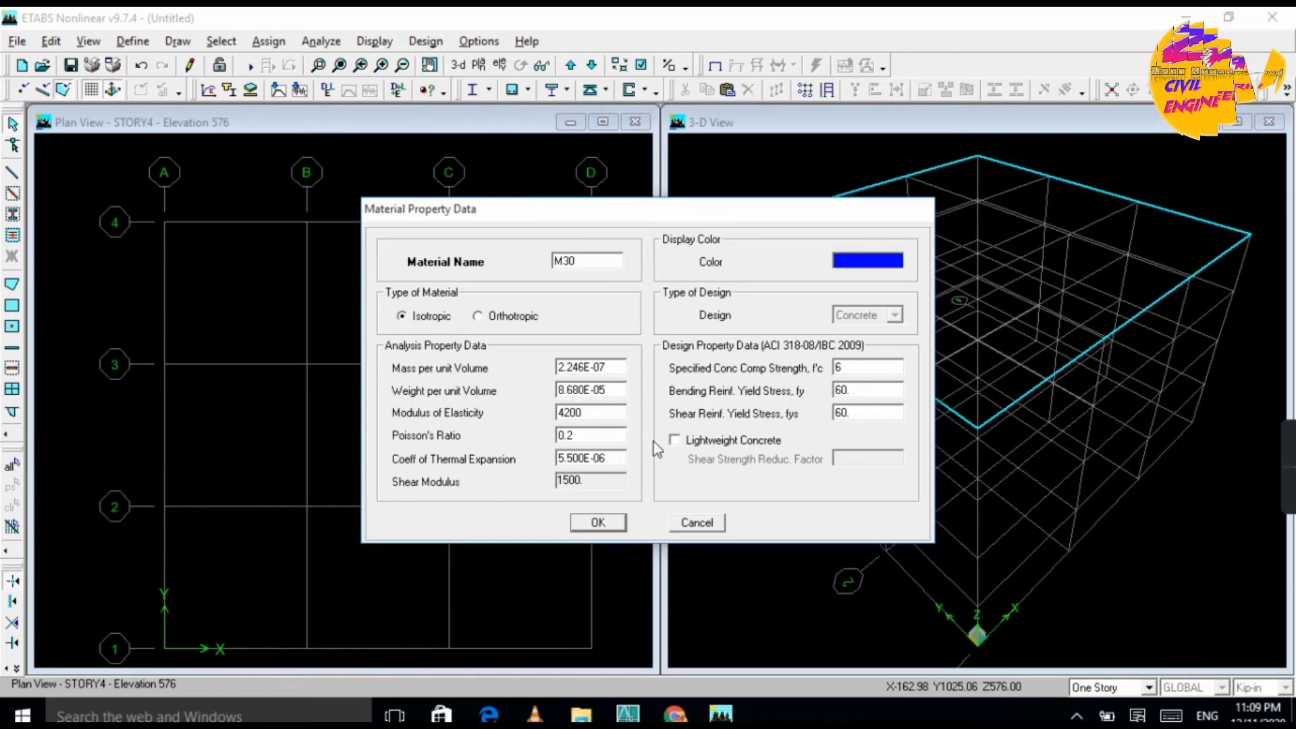
left_click(597, 523)
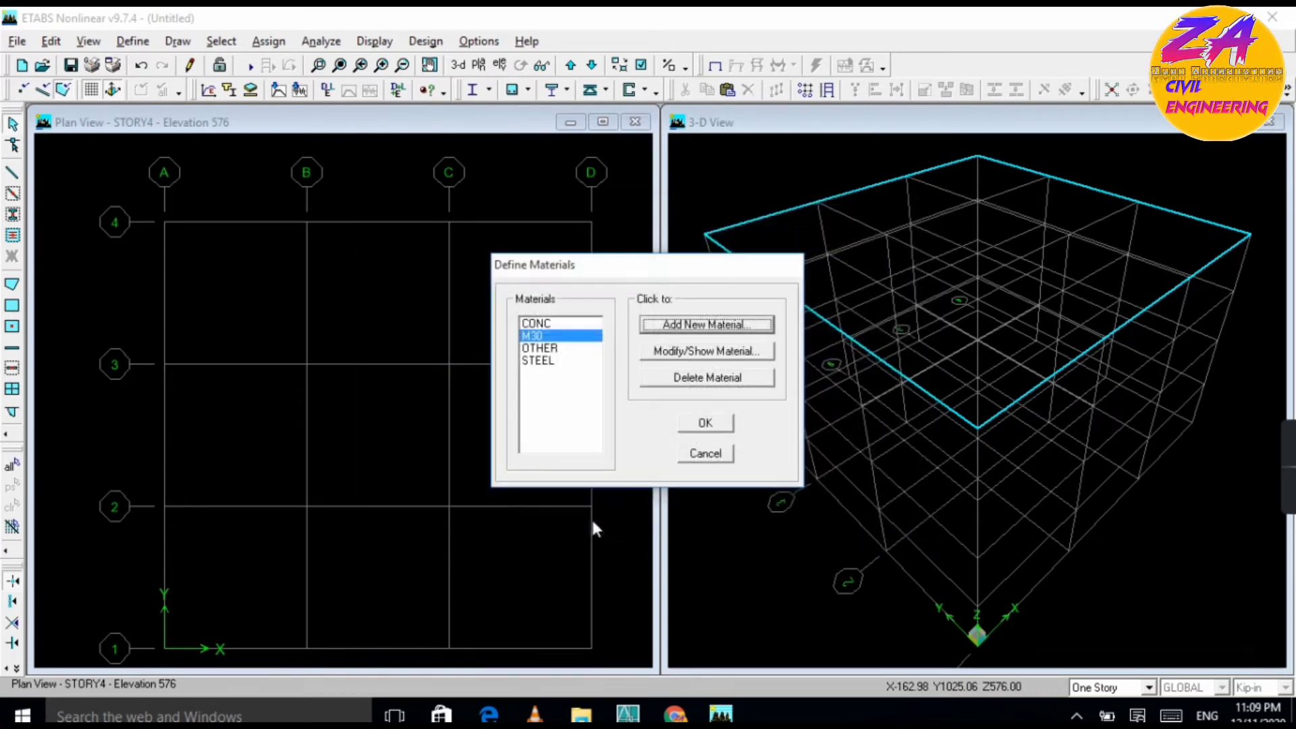
left_click(701, 429)
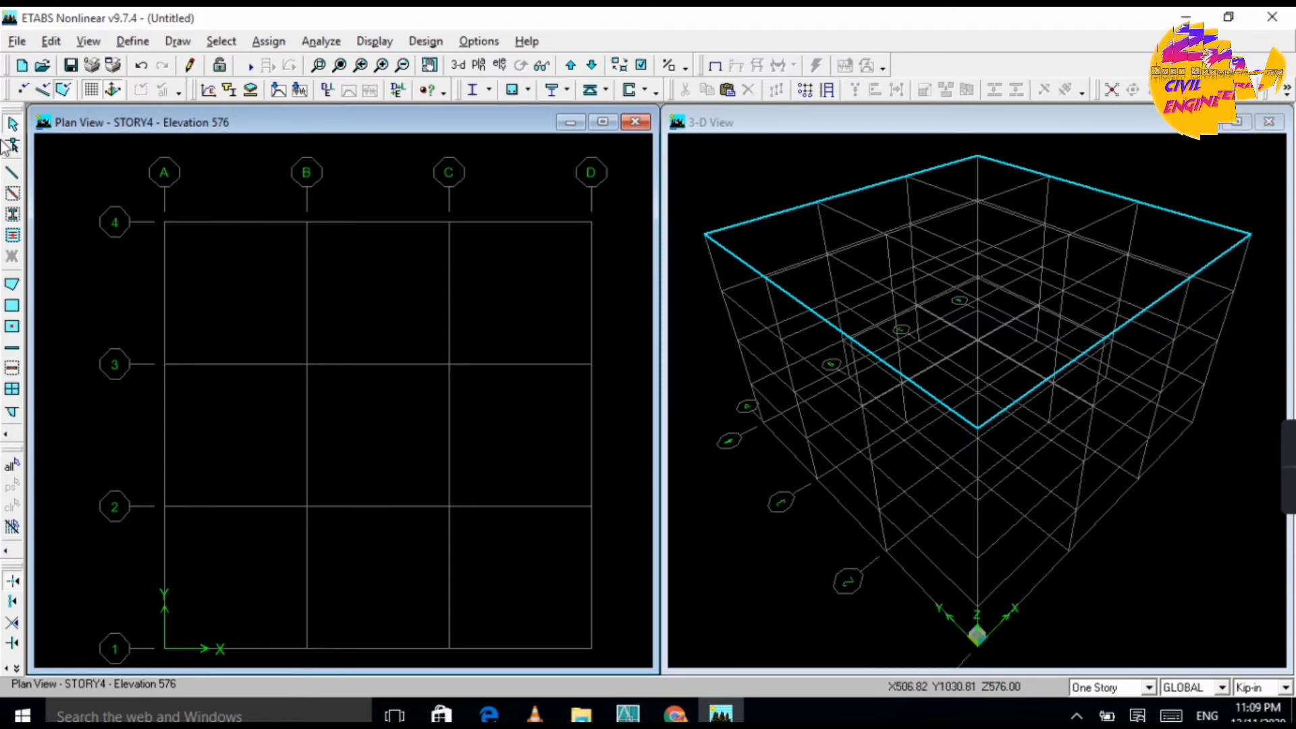
Review the list of defined materials
left_click(132, 41)
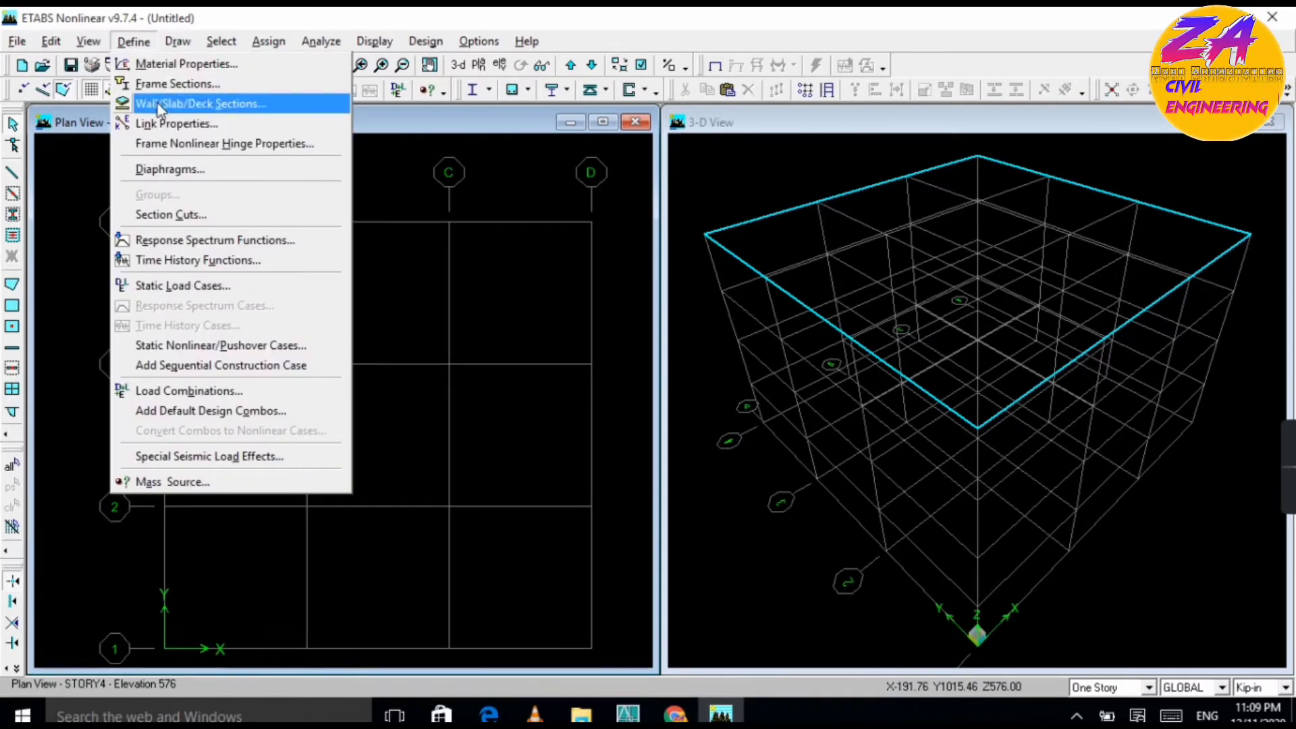
left_click(395, 246)
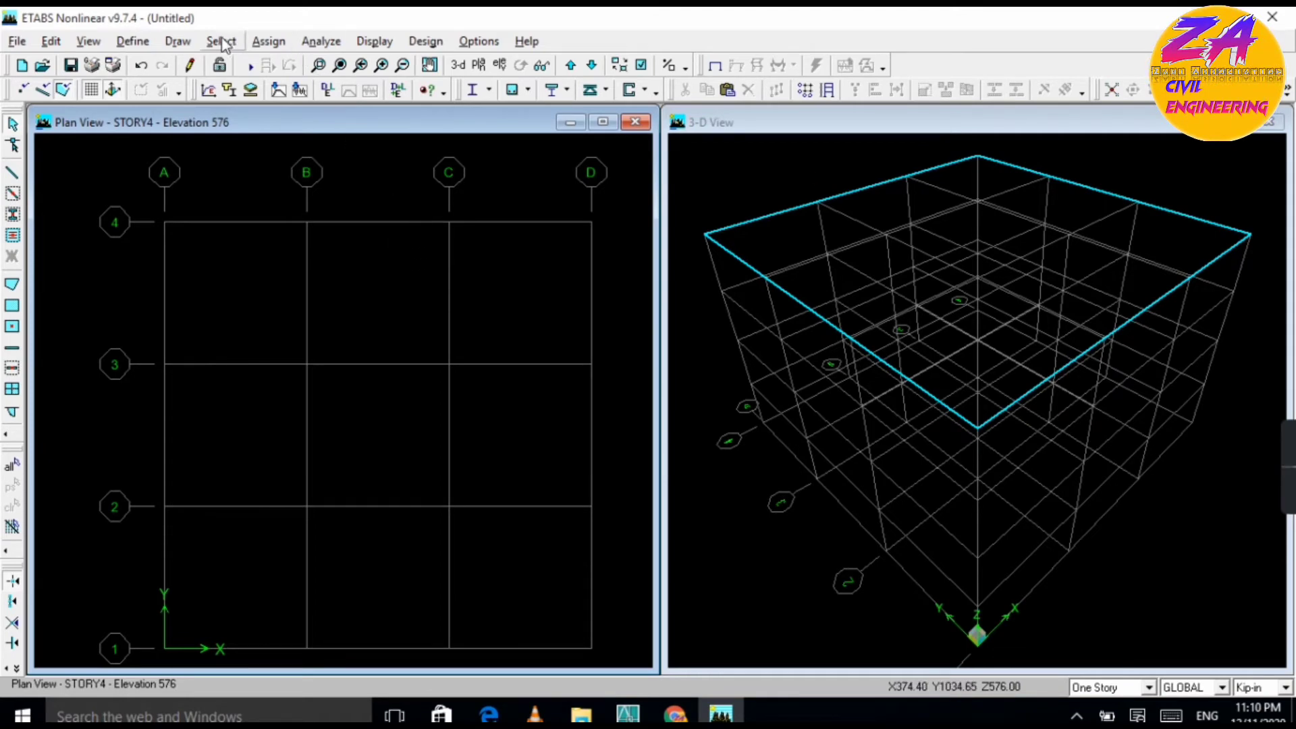
left_click(132, 42)
left_click(176, 63)
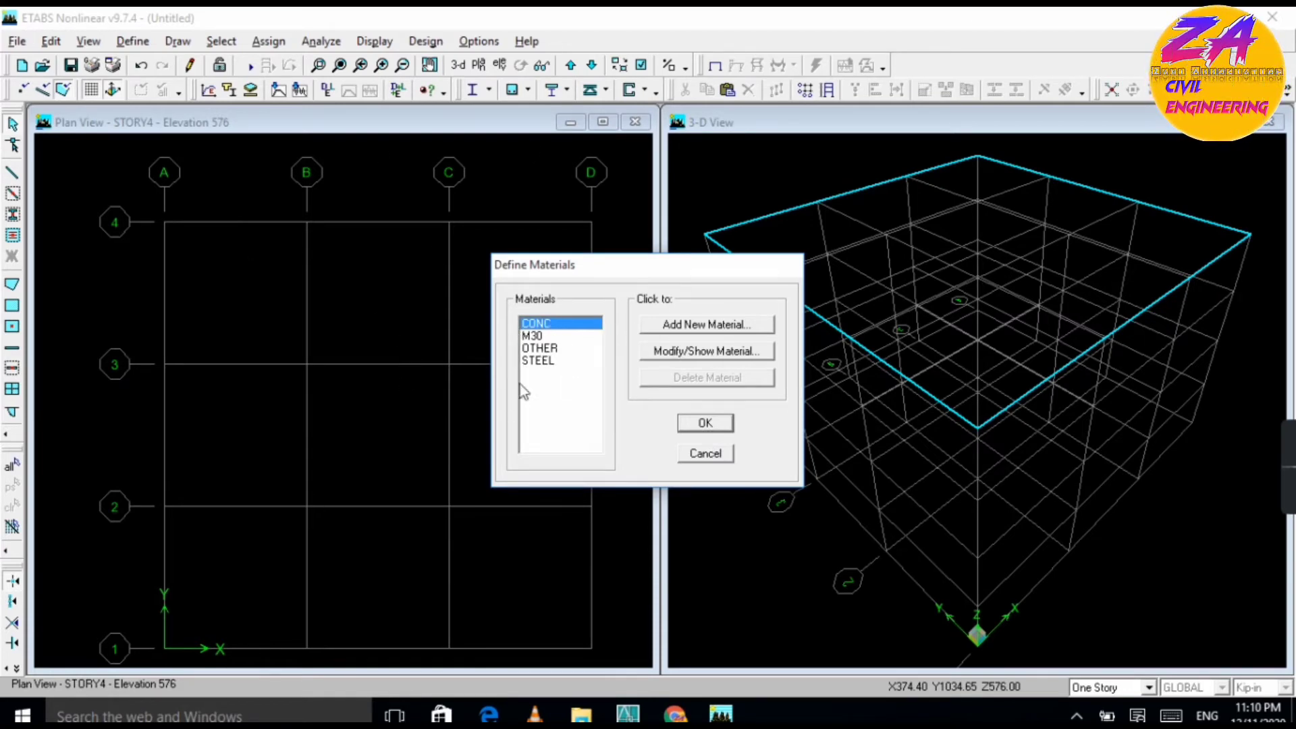
left_click(705, 424)
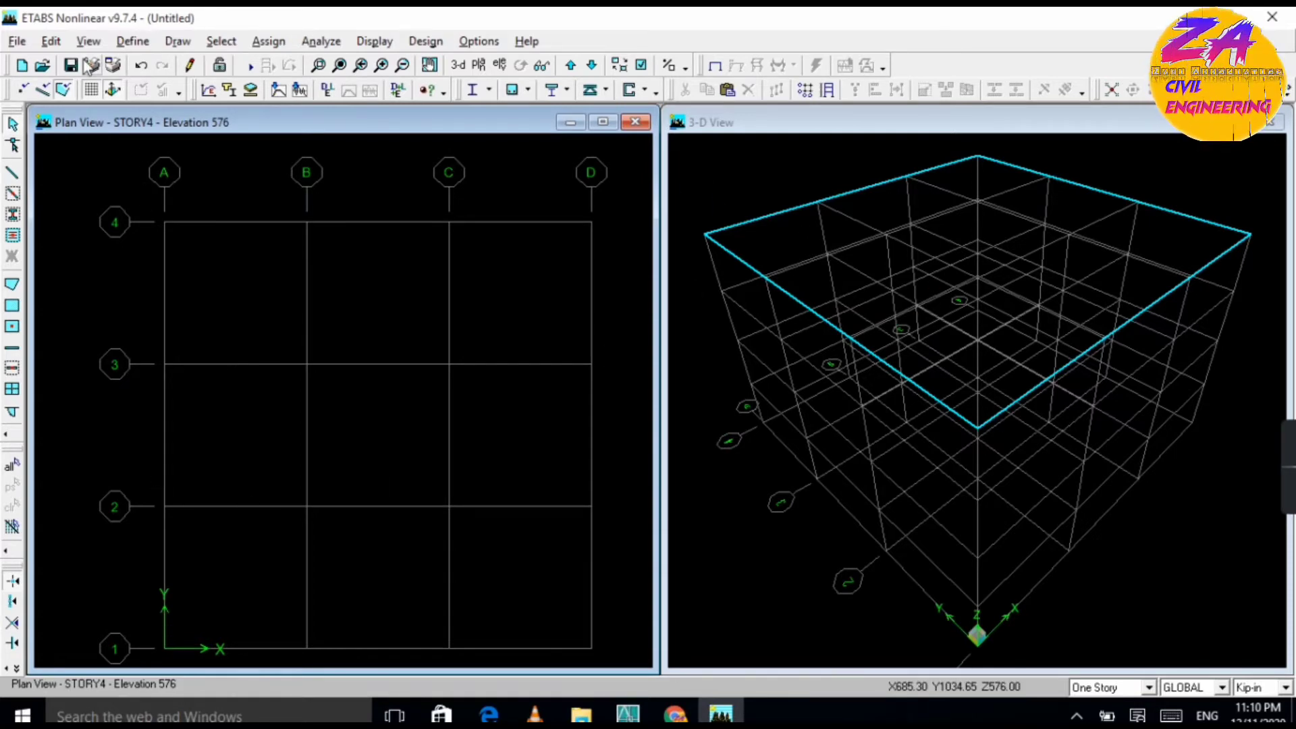
Open the frame section definitions and look through the section shapes available for import
left_click(130, 42)
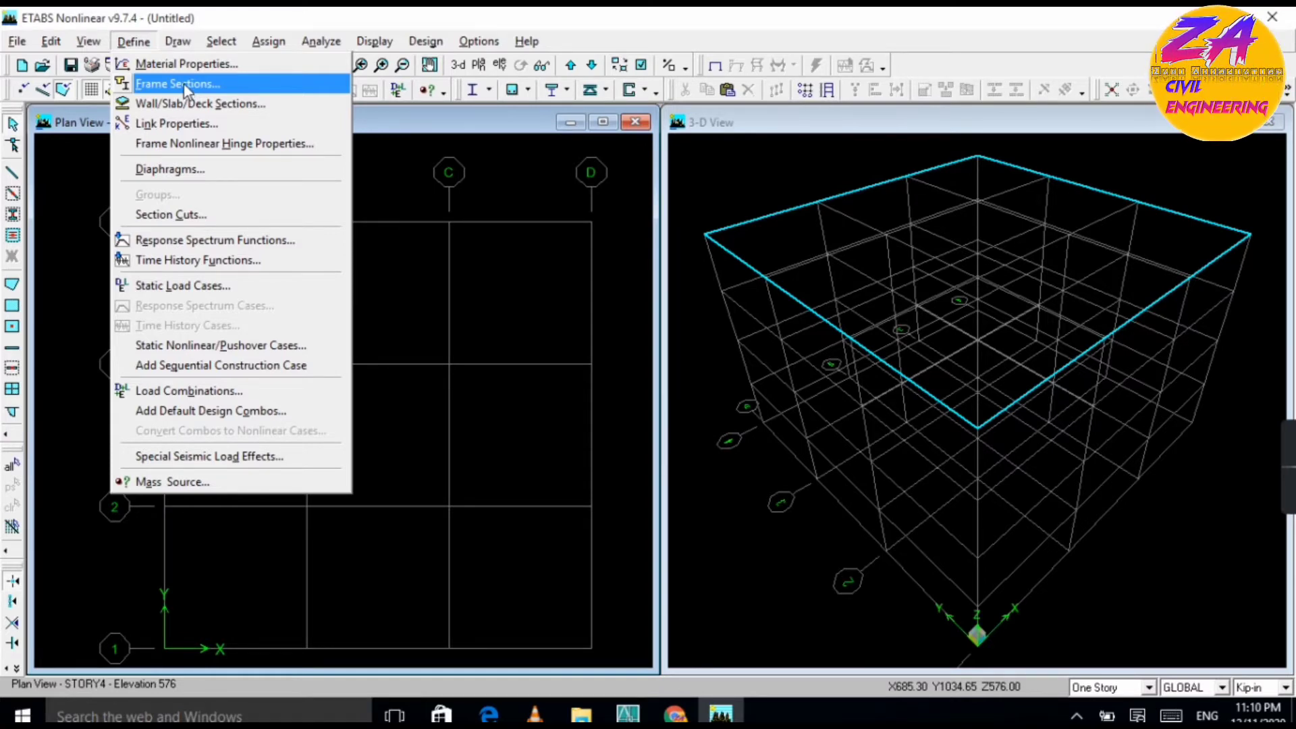
left_click(184, 84)
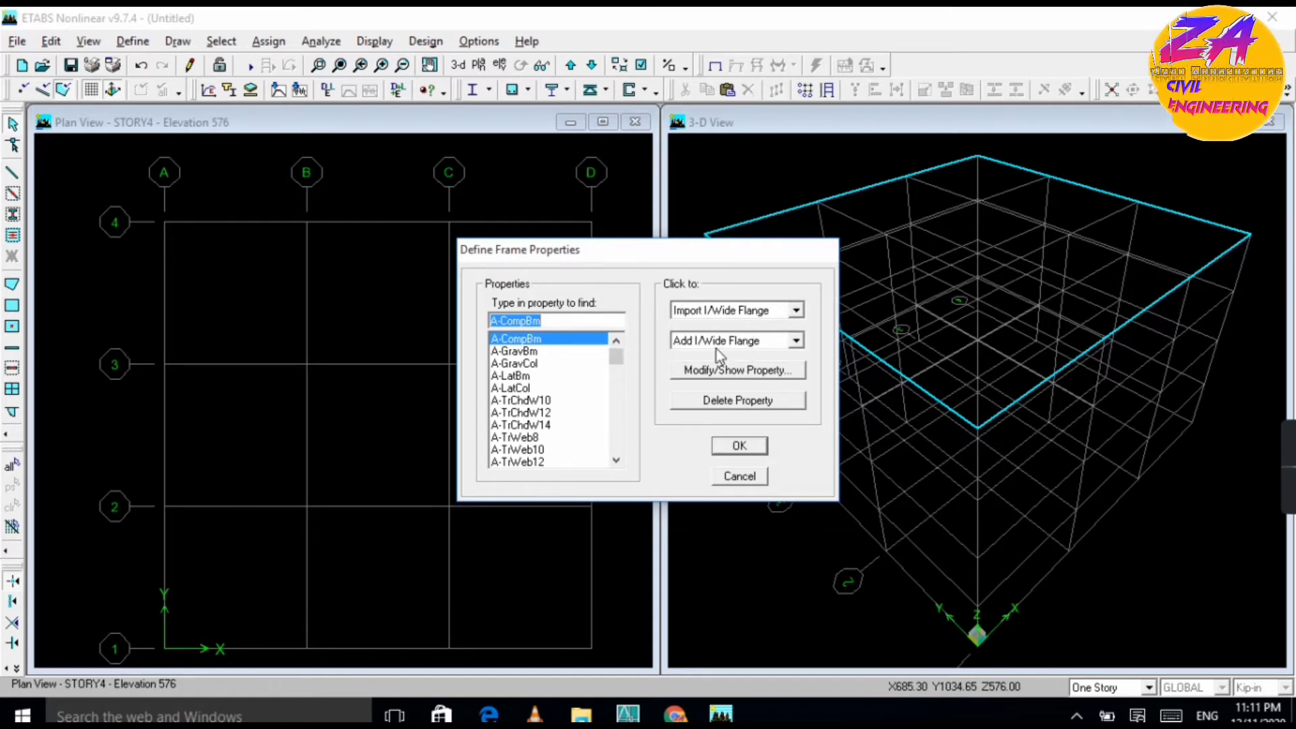
left_click(767, 310)
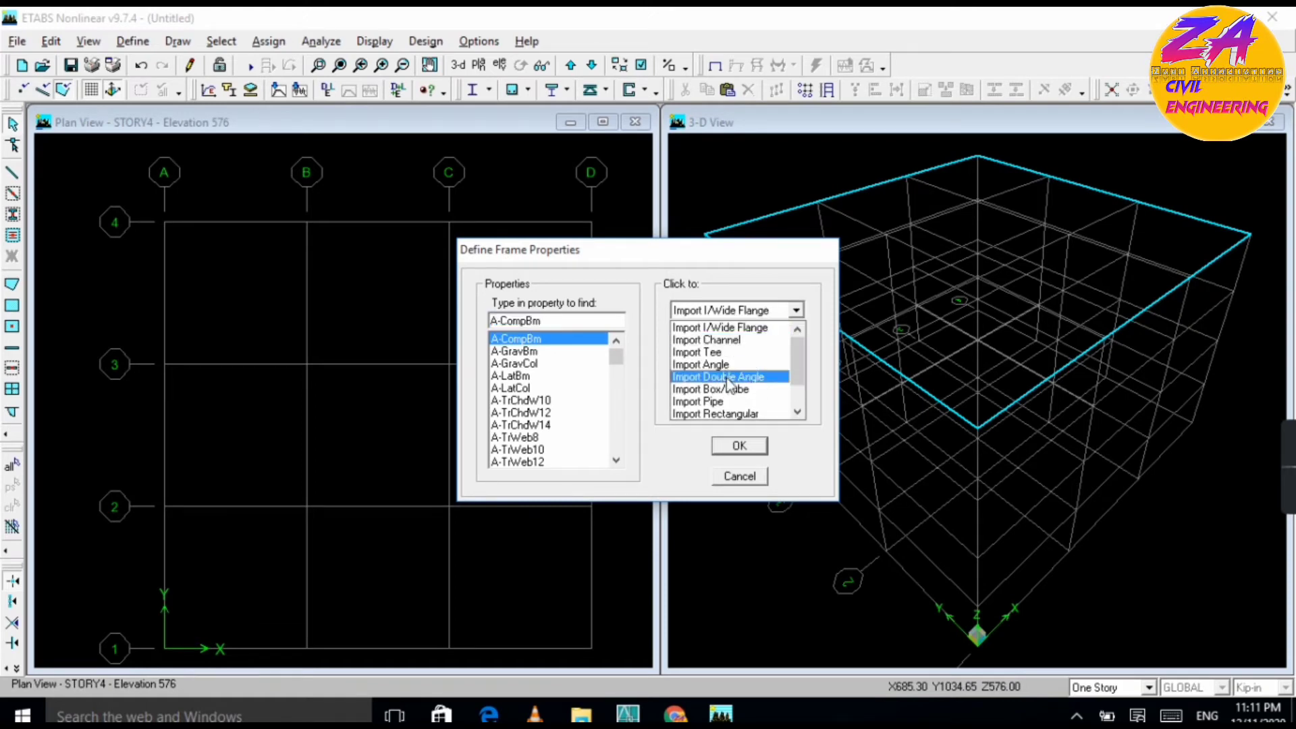
scroll(729, 378, "down", 1)
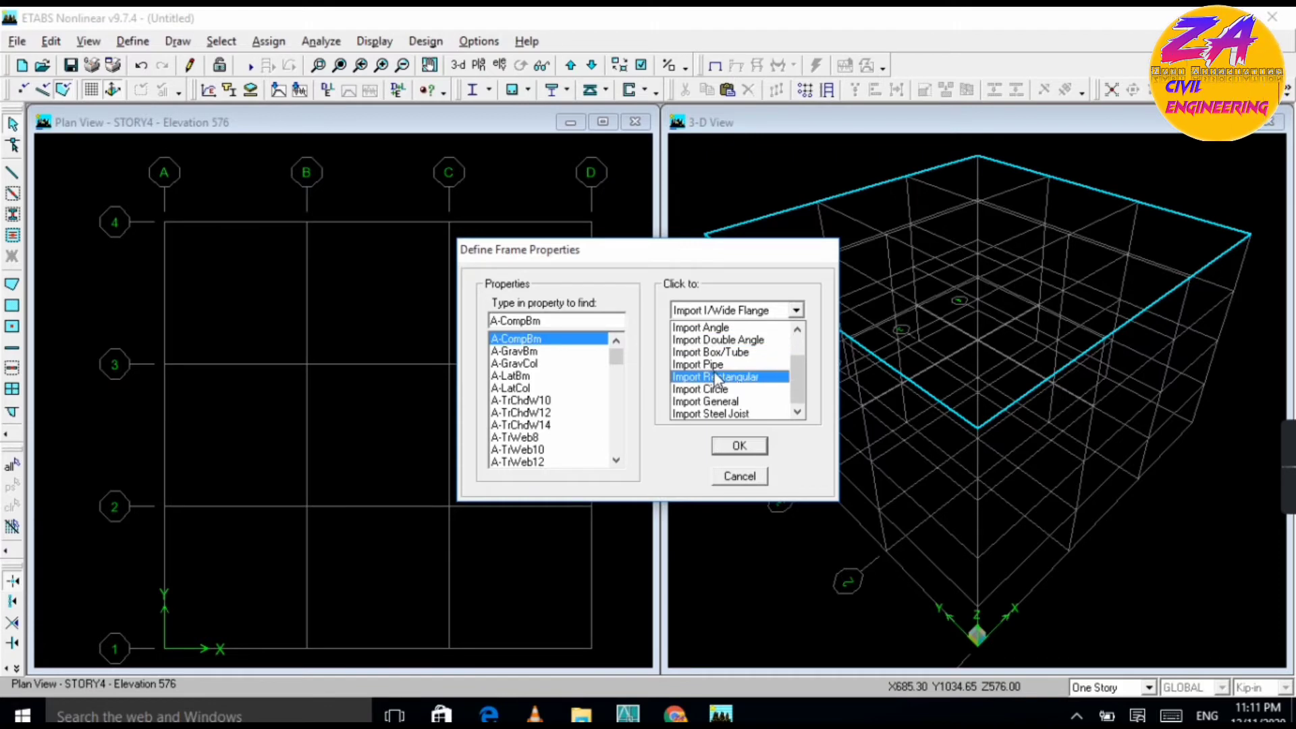
scroll(714, 376, "up", 1)
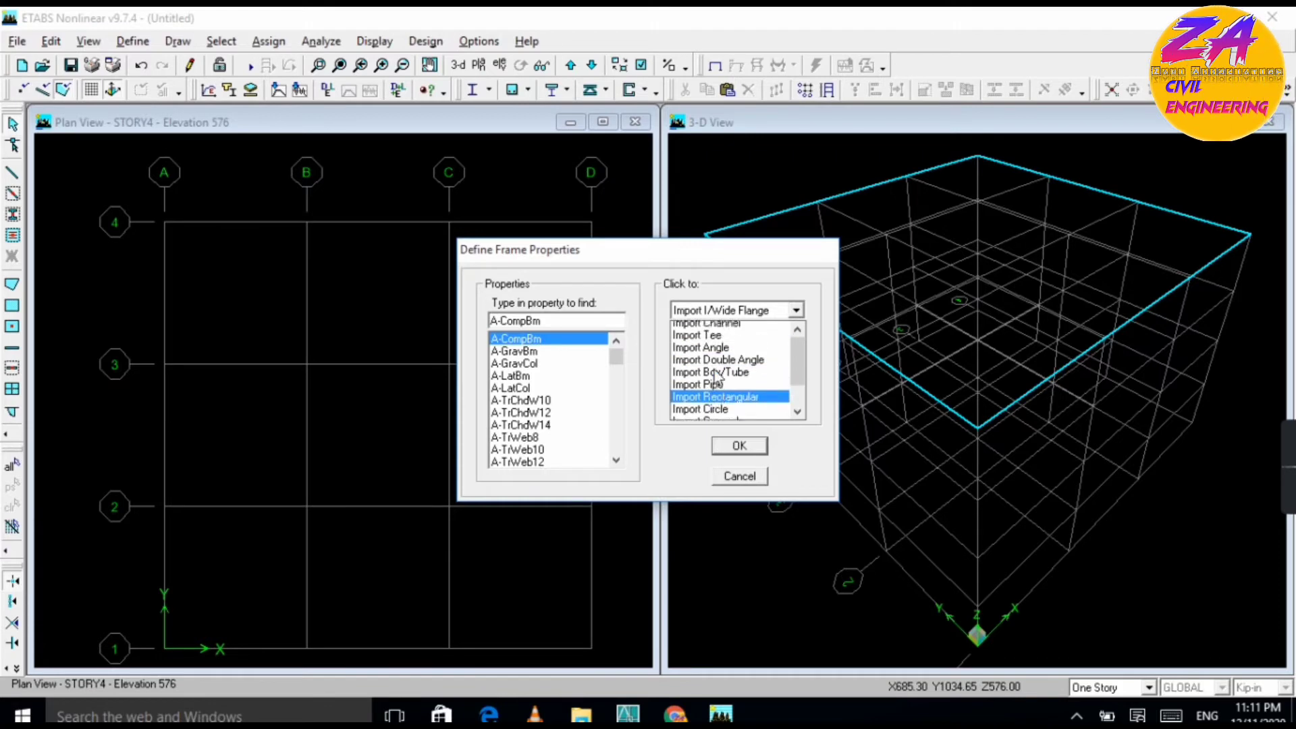
left_click(787, 309)
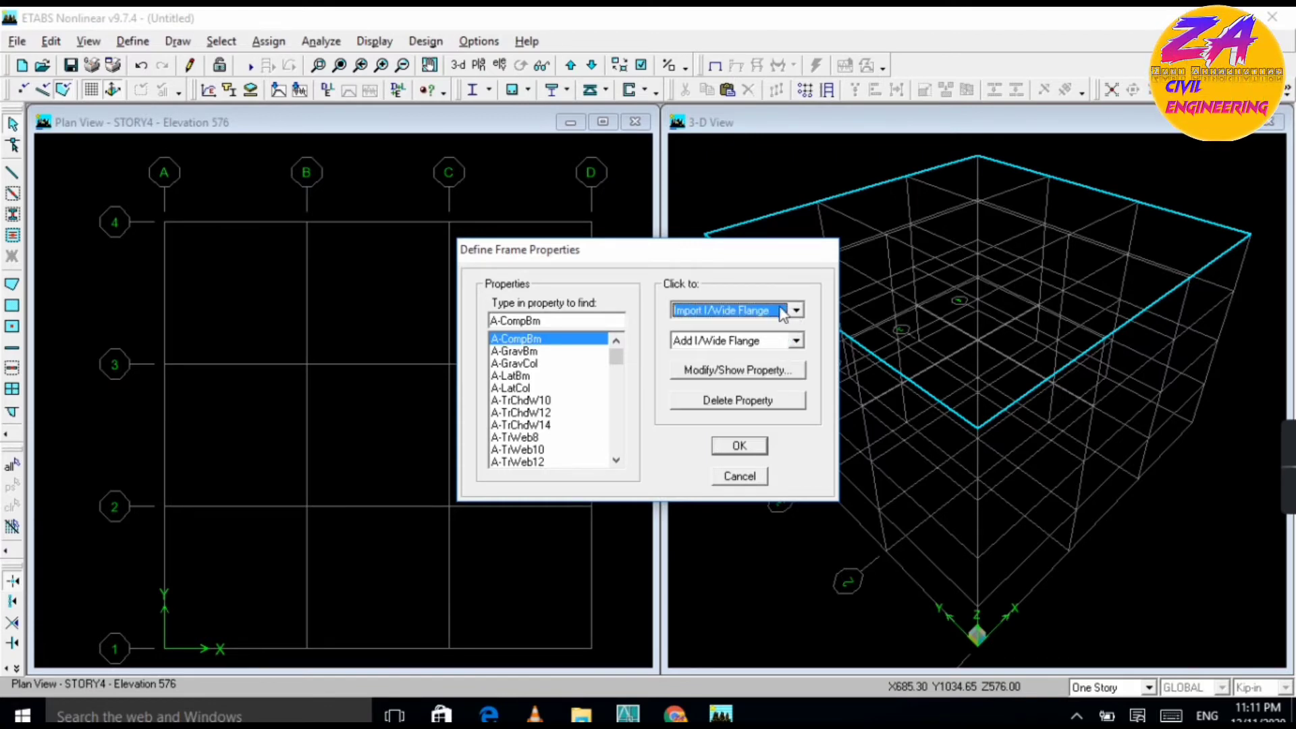
Add a rectangular frame section named BEAM and assign it the M30 material
left_click(752, 340)
scroll(706, 395, "down", 2)
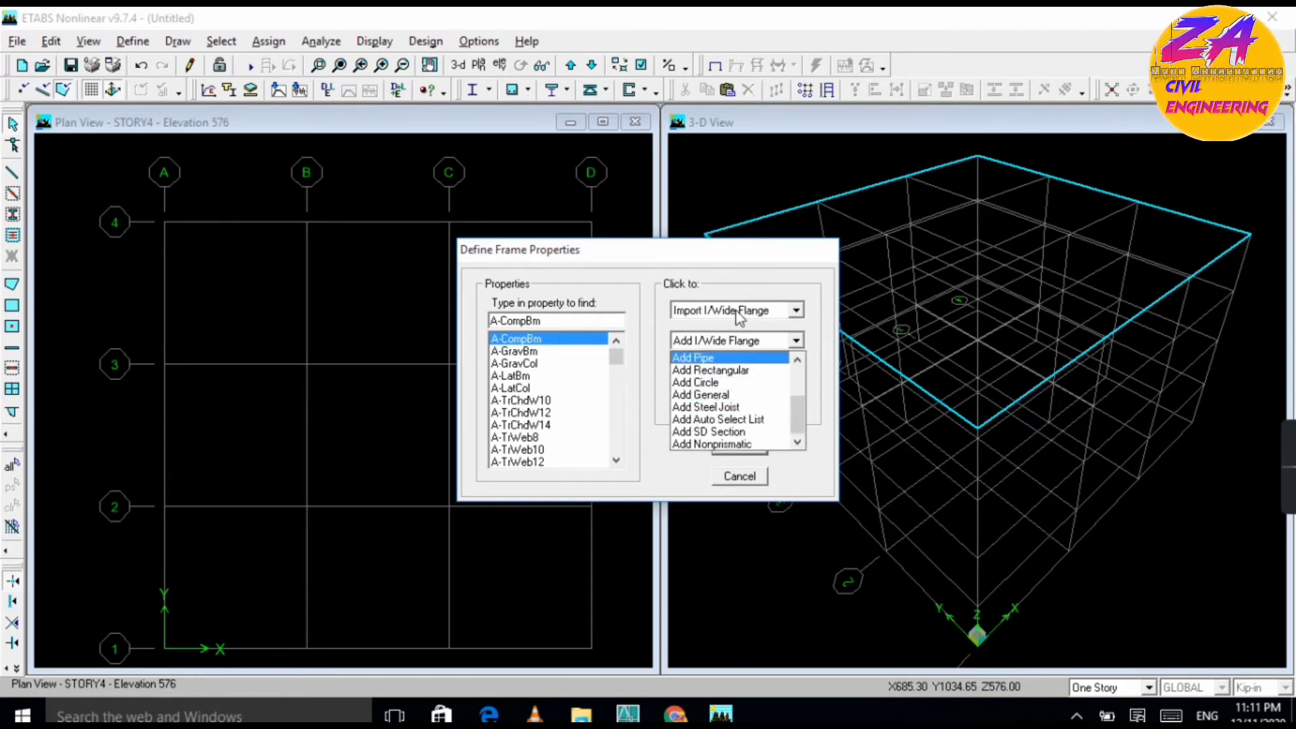
scroll(695, 405, "up", 2)
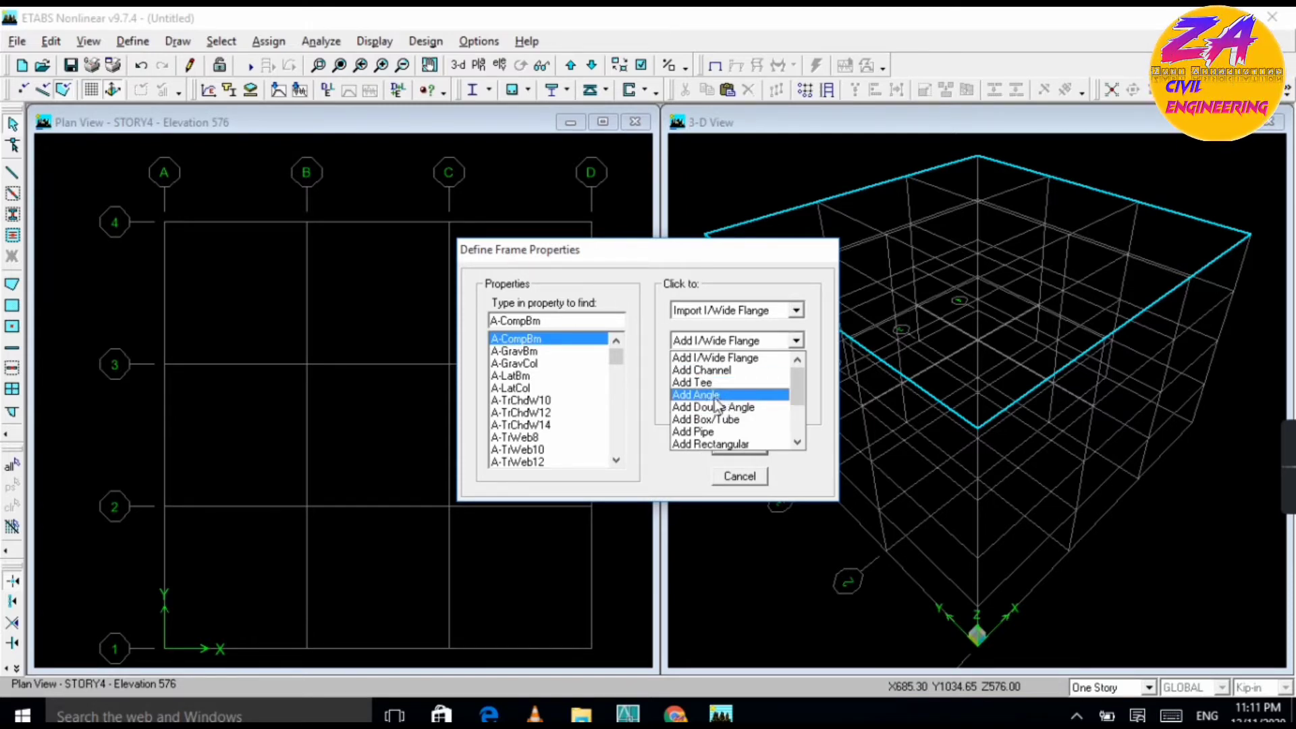
scroll(716, 405, "down", 1)
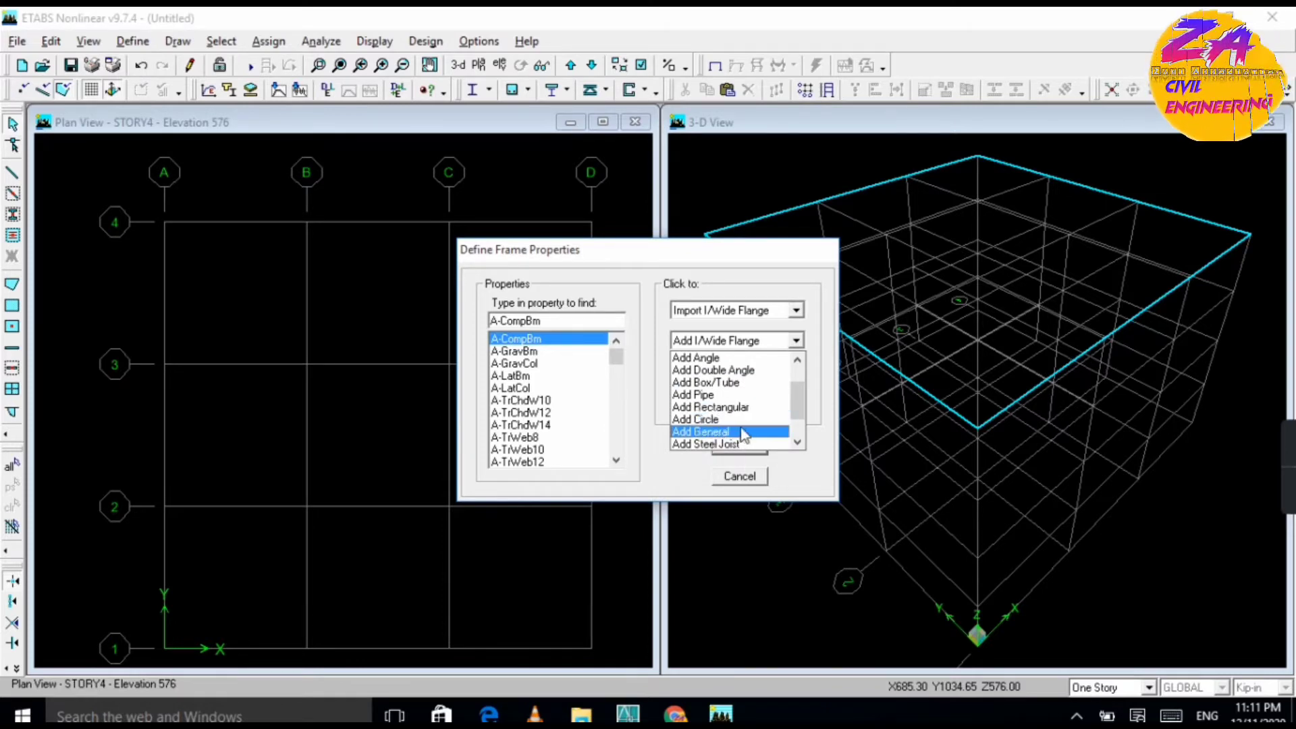
scroll(719, 409, "down", 1)
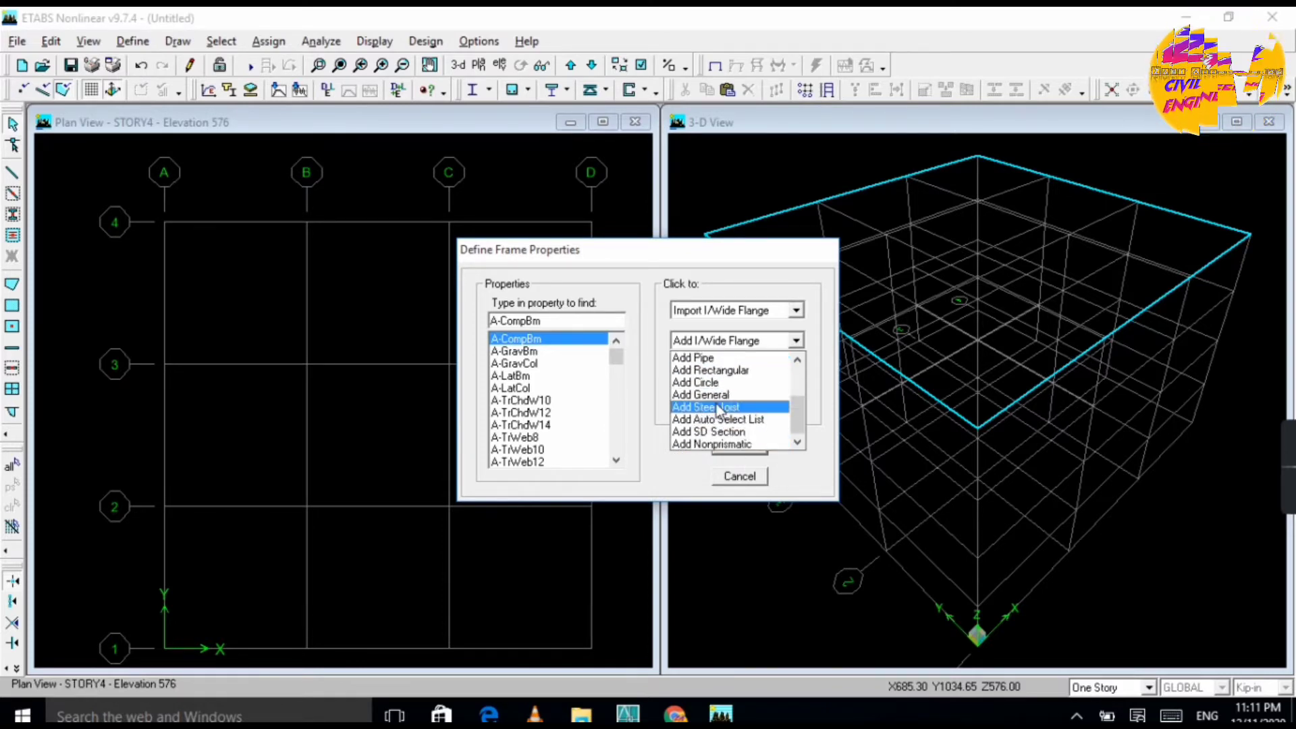
scroll(724, 402, "up", 1)
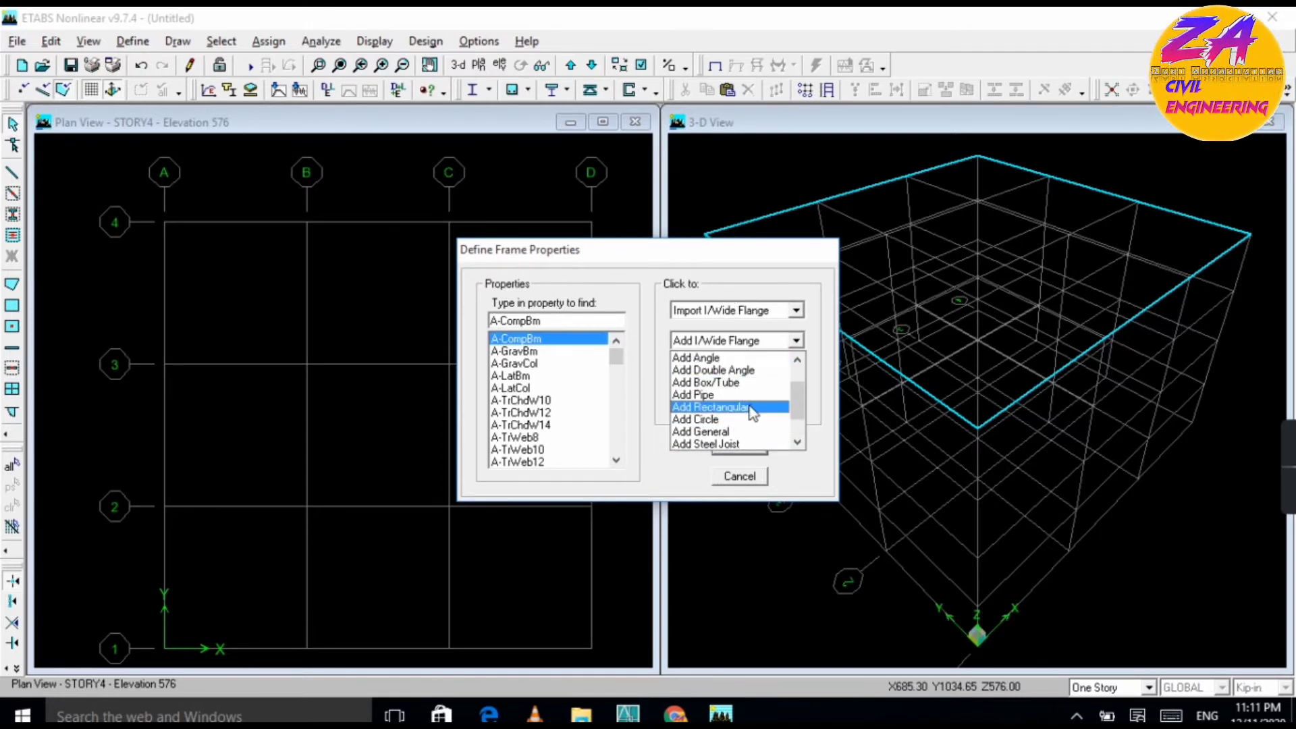
left_click(737, 408)
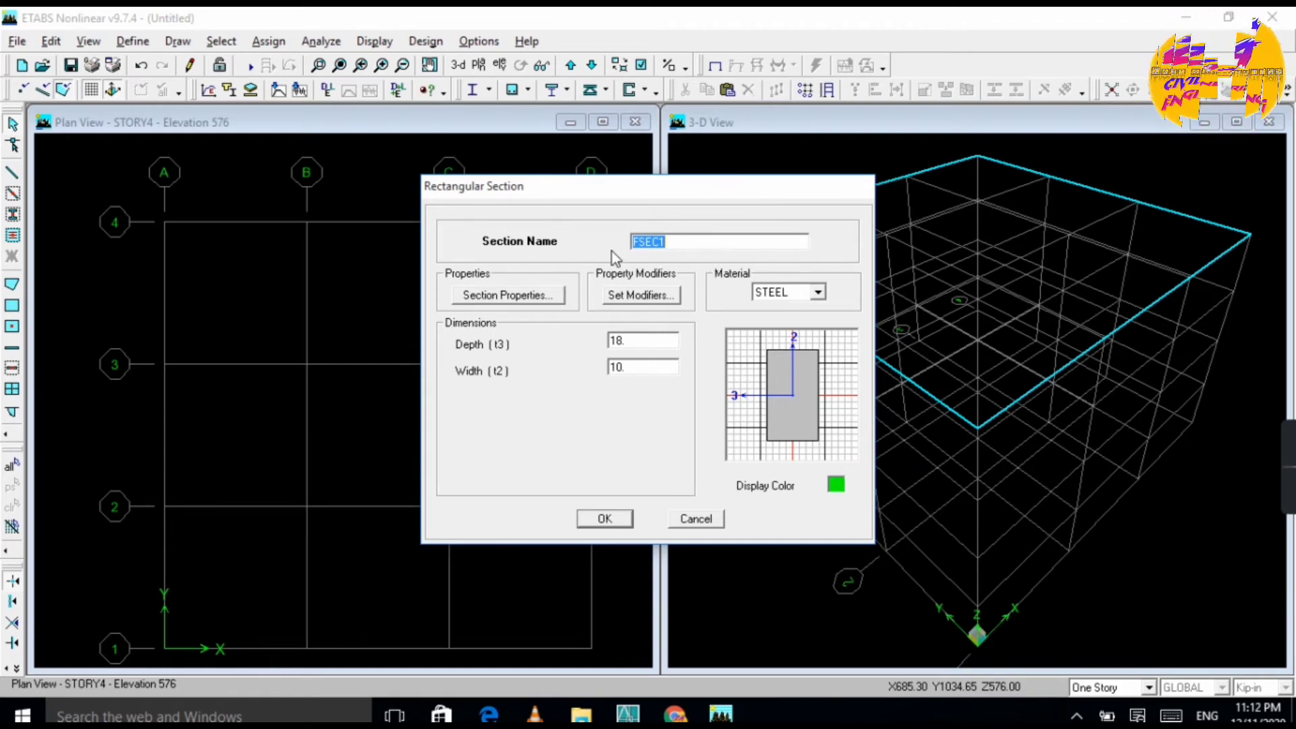
type("BEAM")
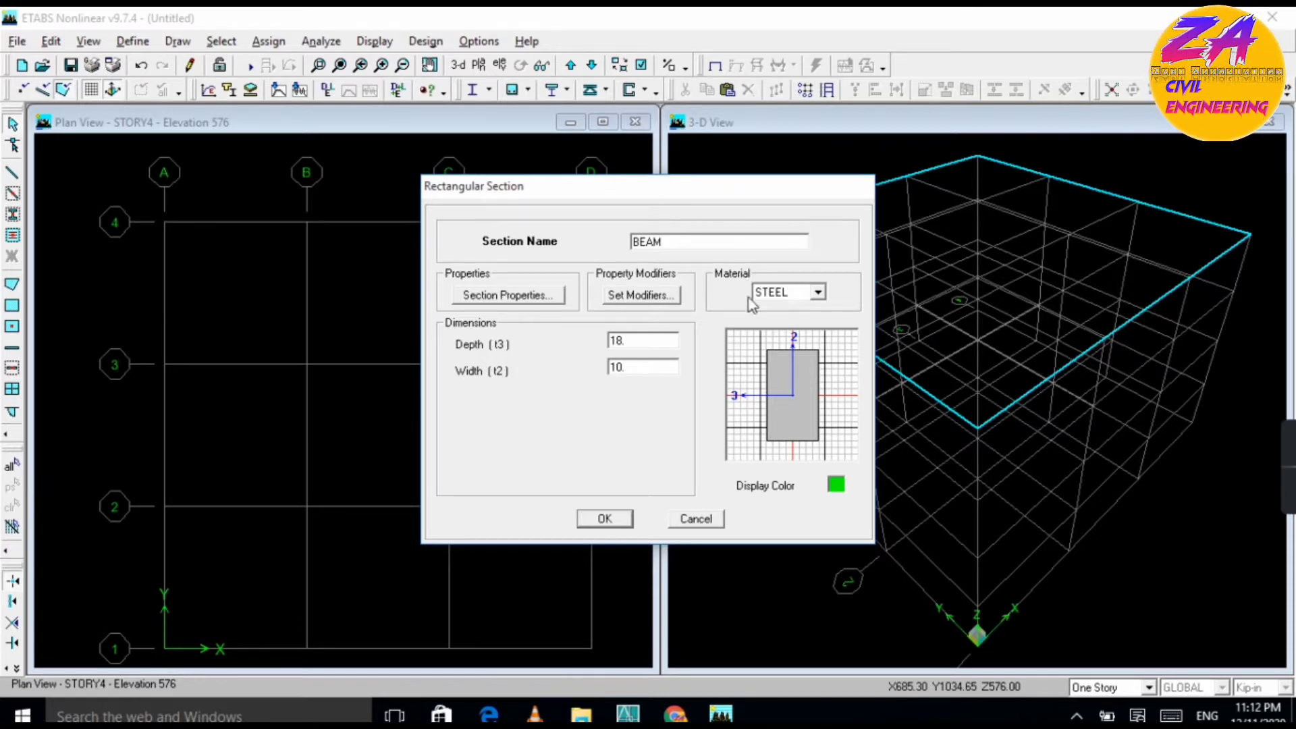
left_click(807, 295)
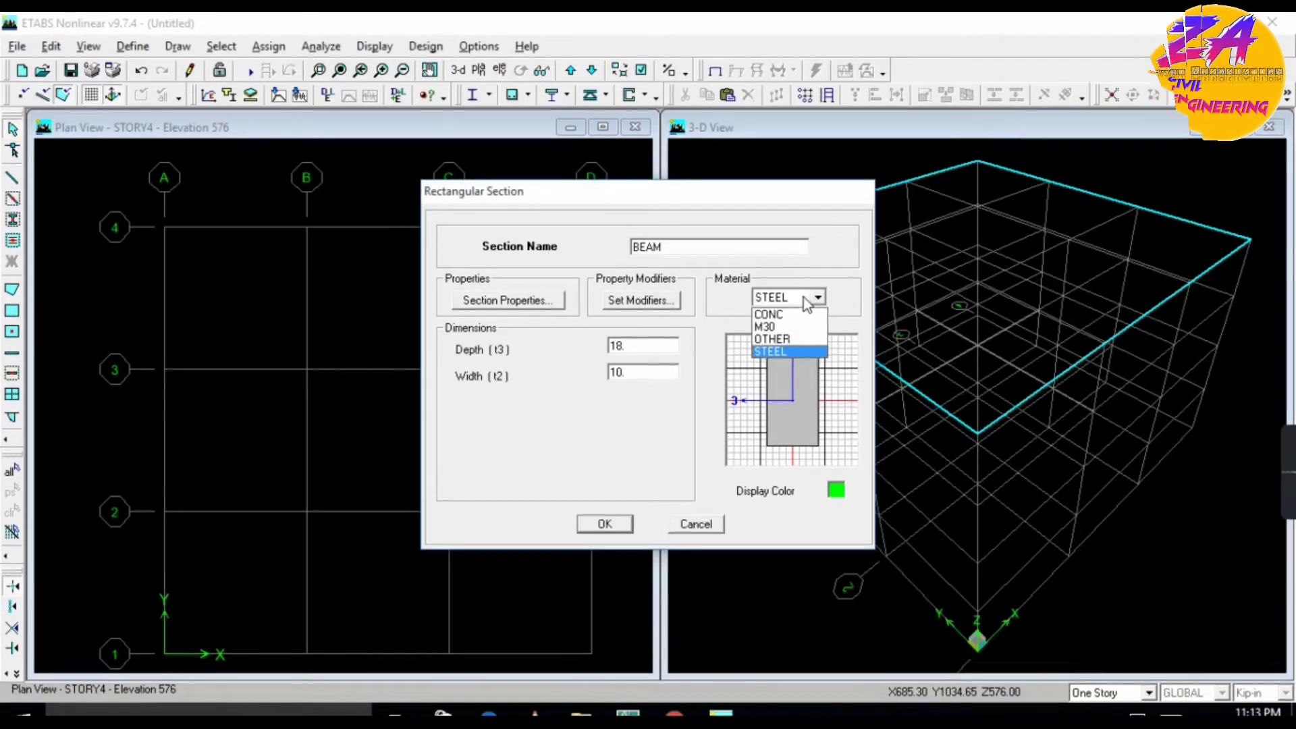
left_click(782, 329)
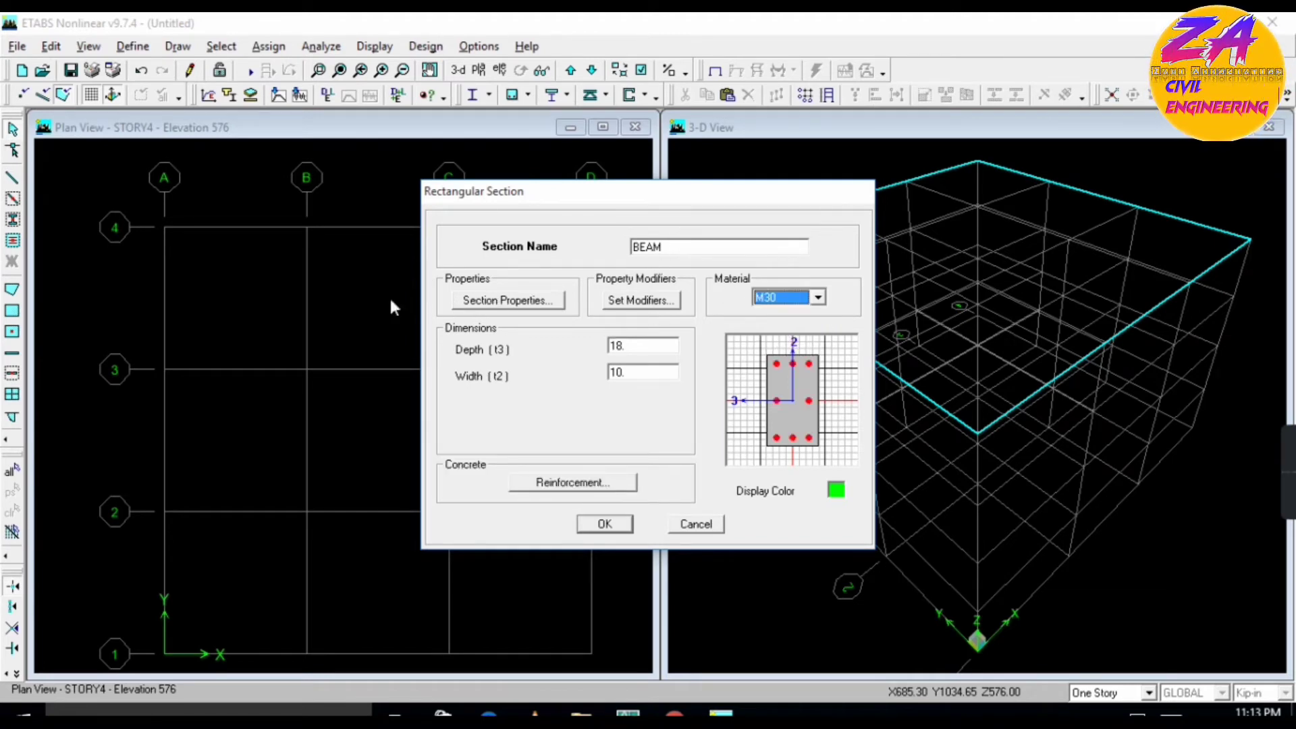
Review the calculated section properties and the analysis property modifiers of the BEAM section
left_click(528, 303)
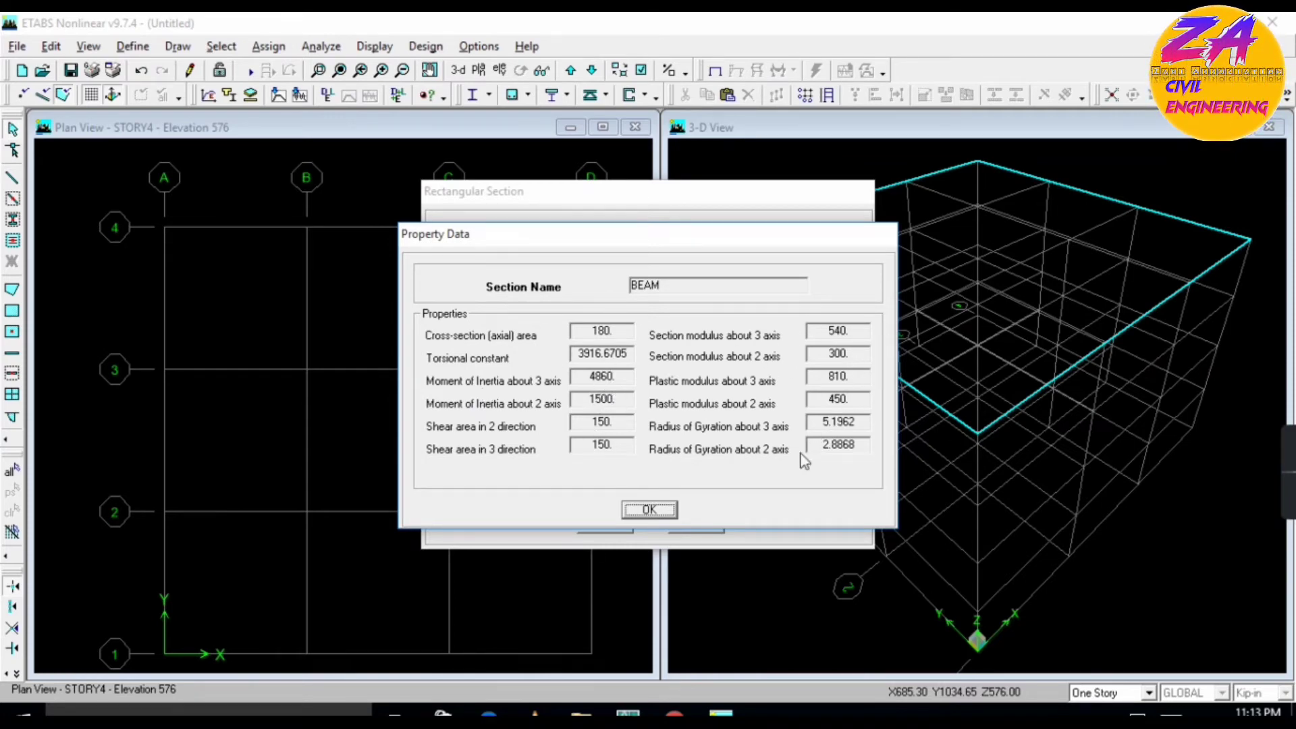
left_click(668, 504)
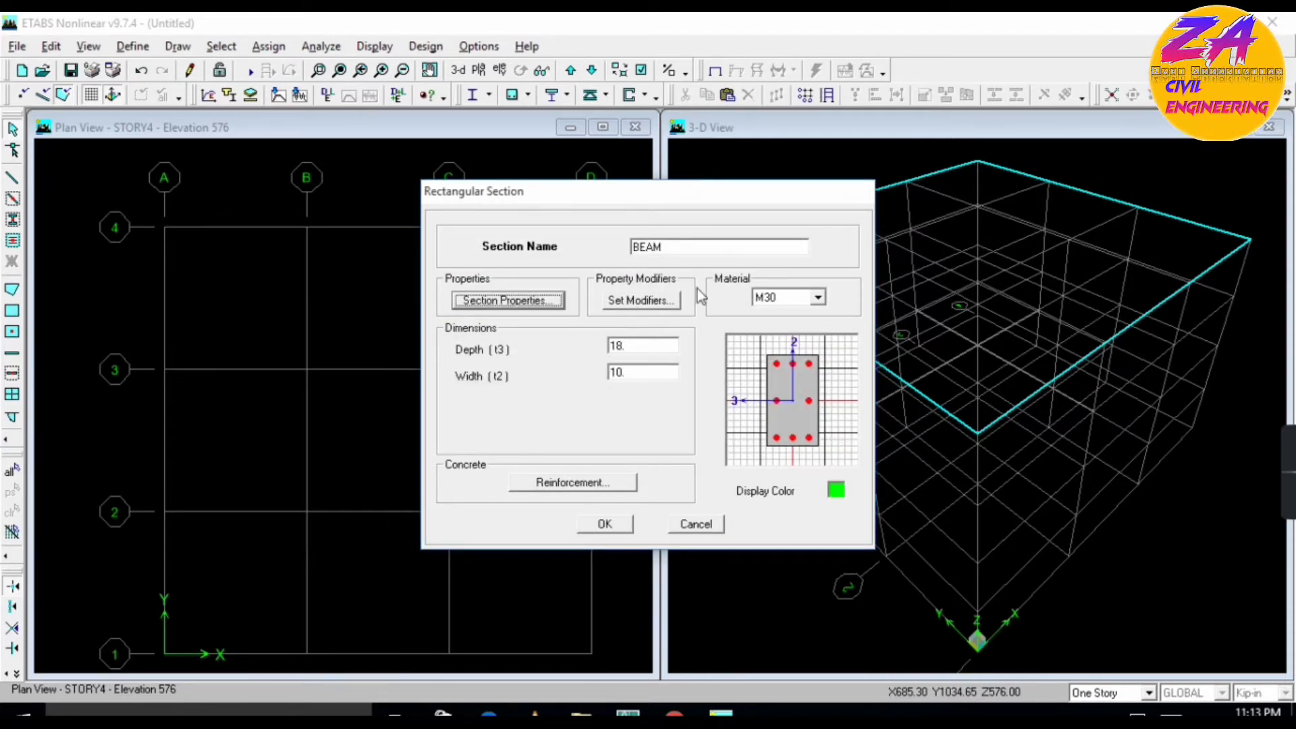
left_click(641, 301)
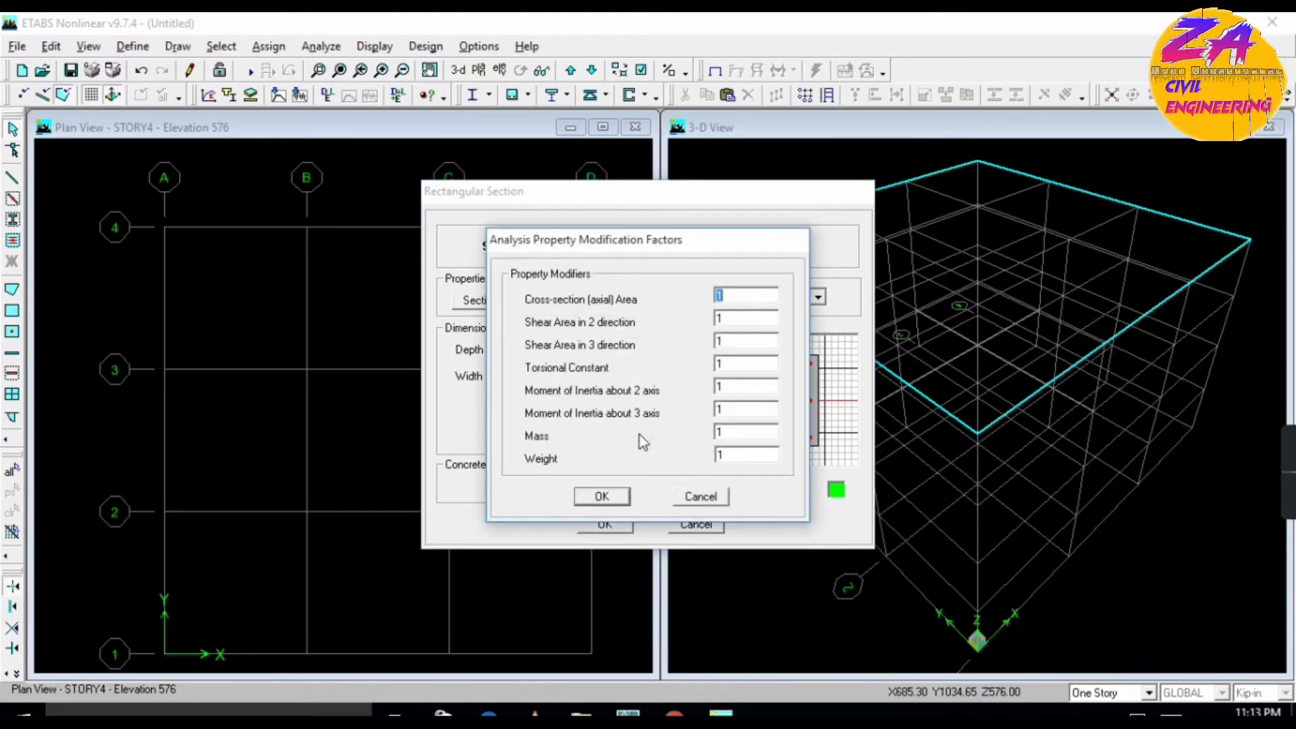
left_click(595, 499)
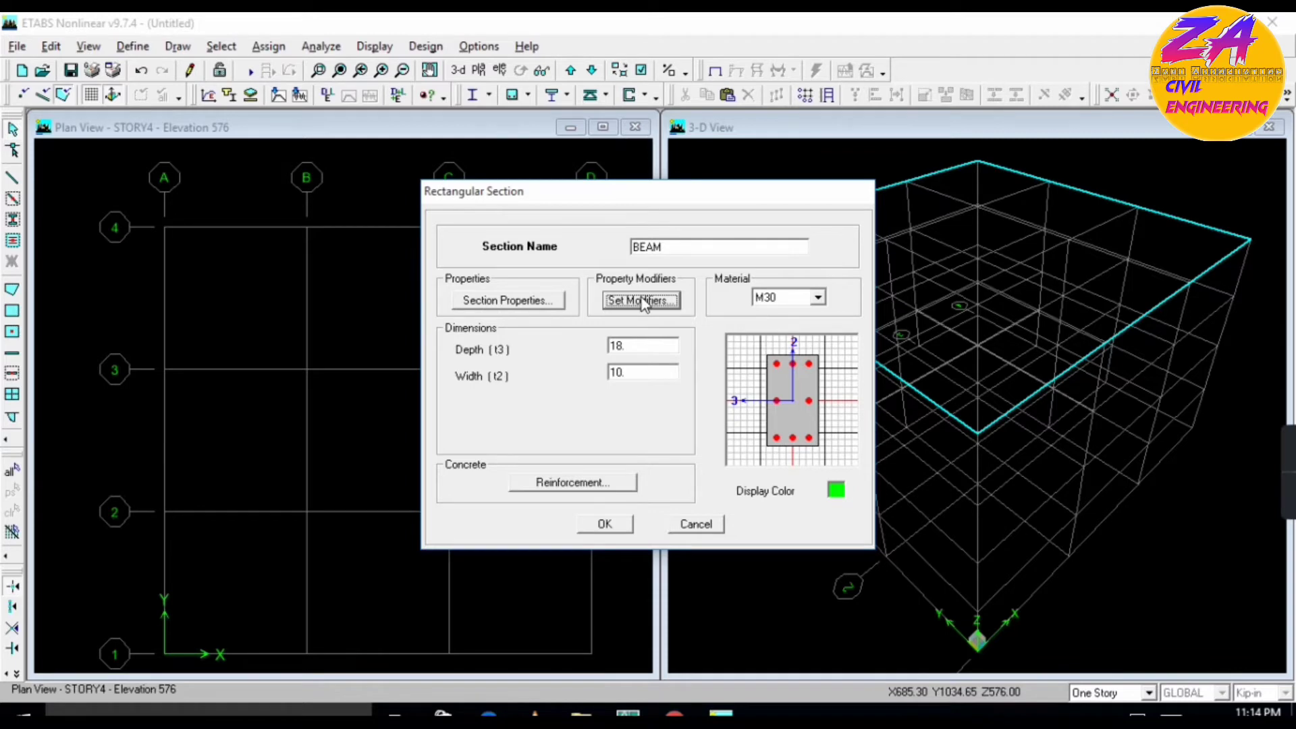
Accept the BEAM section's analysis property modifiers and set its depth to 15 inches
left_click(641, 300)
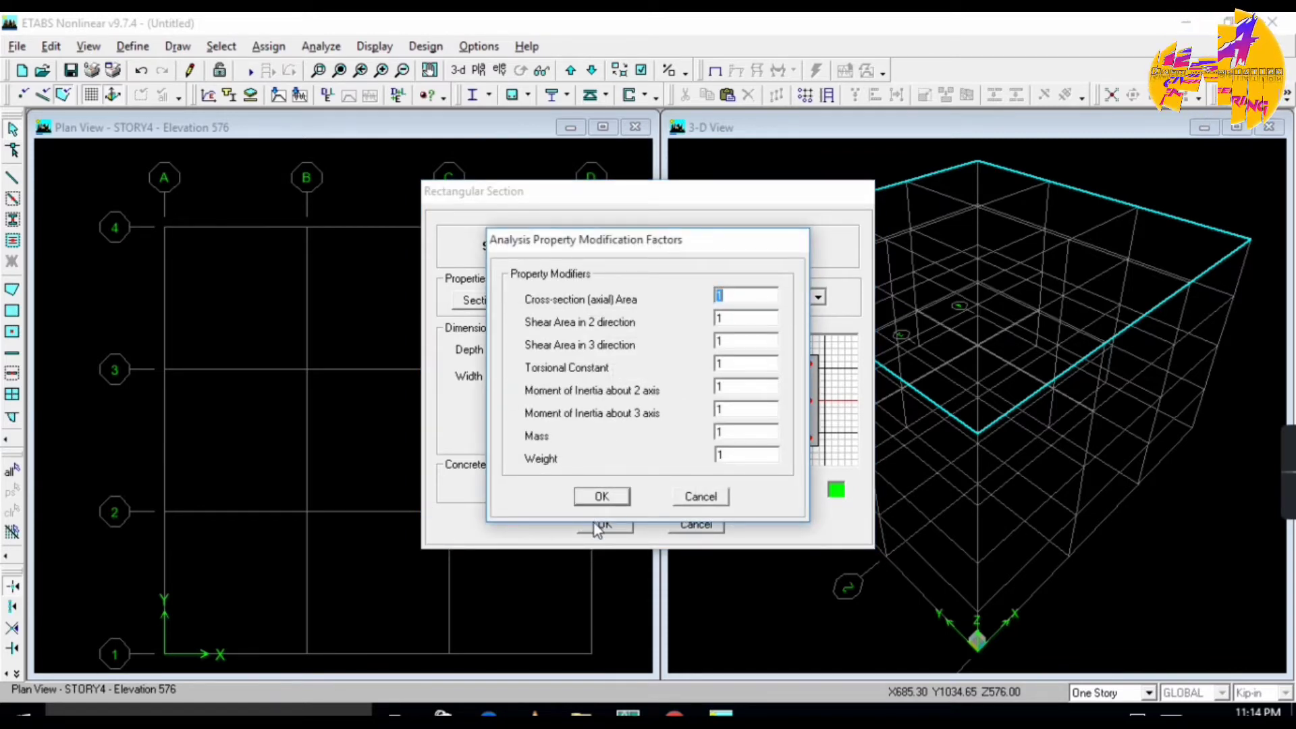
left_click(601, 500)
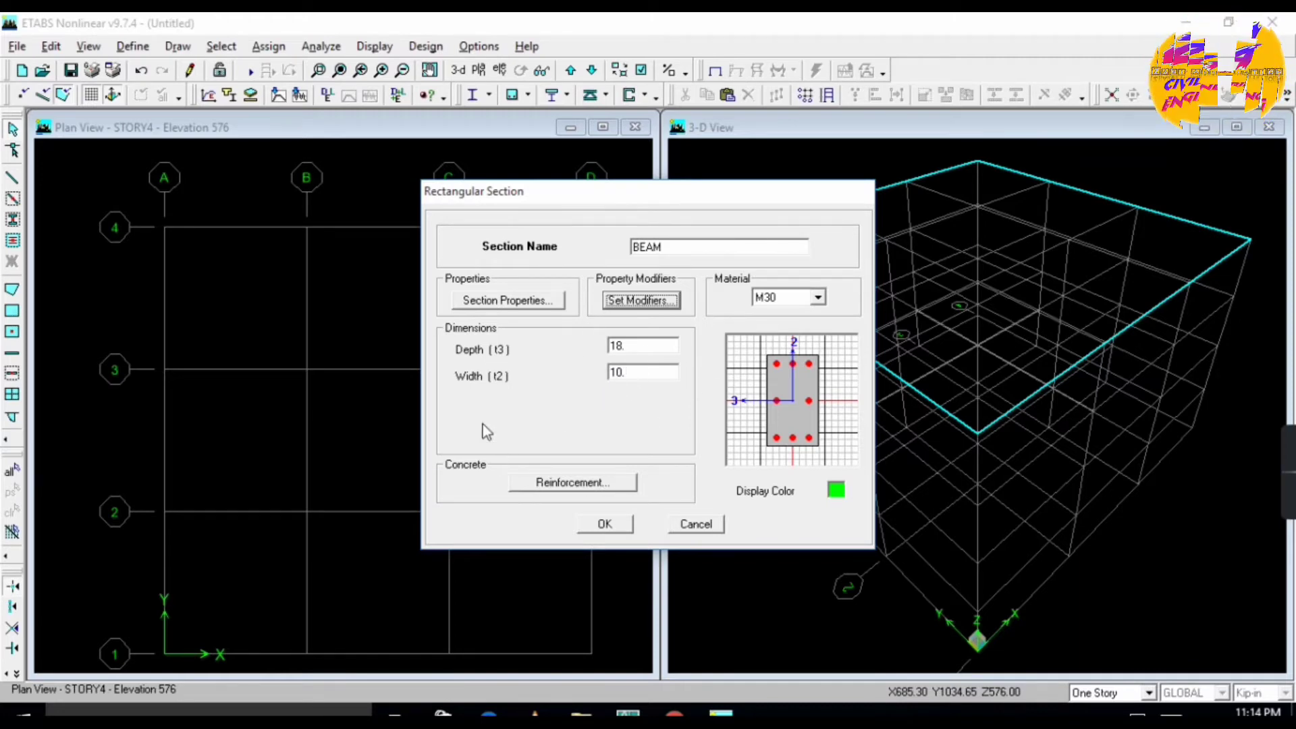
double_click(638, 347)
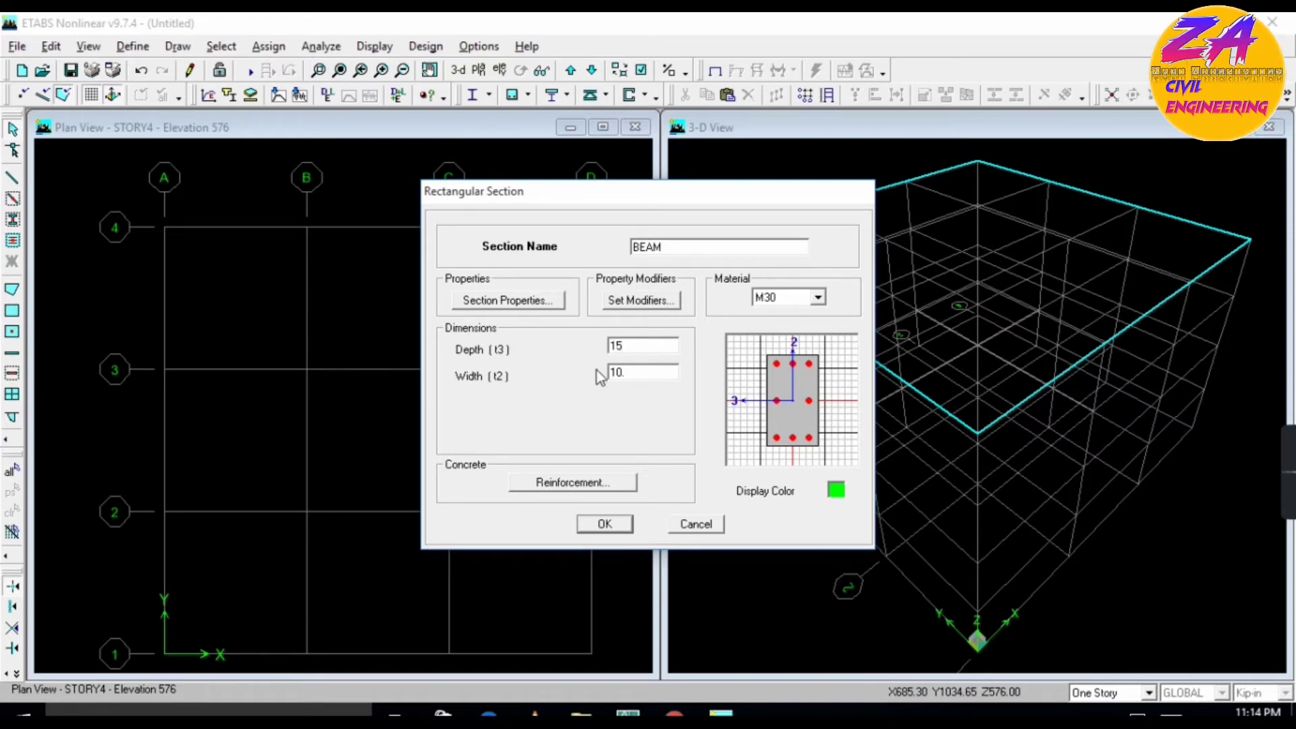
left_click(624, 372)
Set the BEAM section's reinforcement to the Beam design type with top and bottom concrete covers of 4, and save the section
left_click(574, 487)
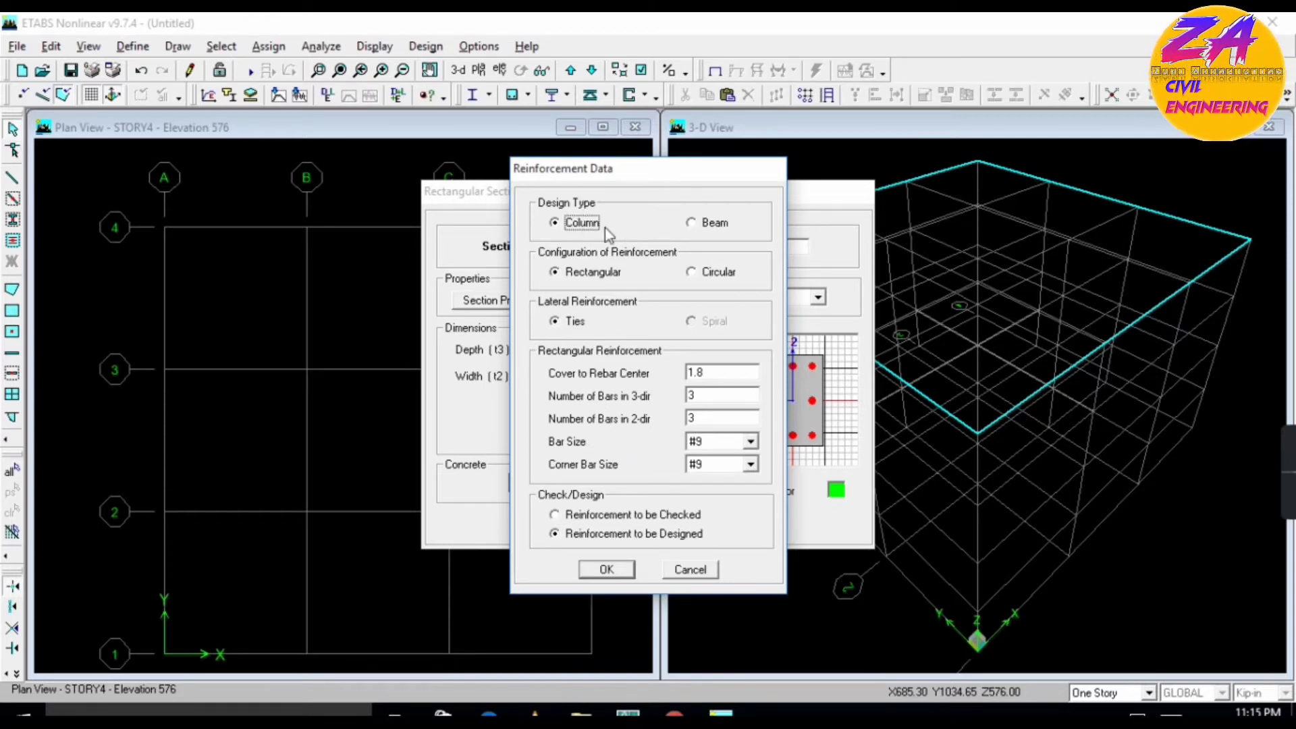
left_click(692, 228)
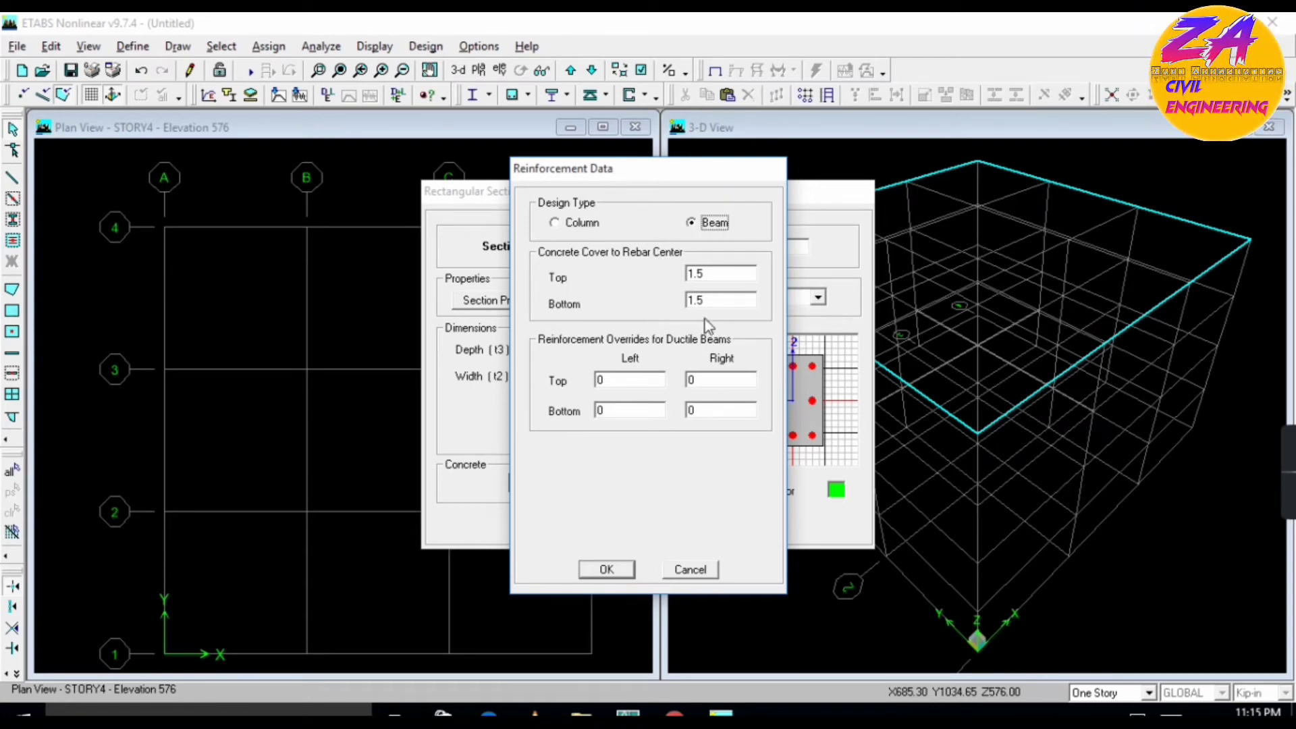
double_click(707, 277)
type("4")
double_click(731, 300)
type("4")
left_click(625, 570)
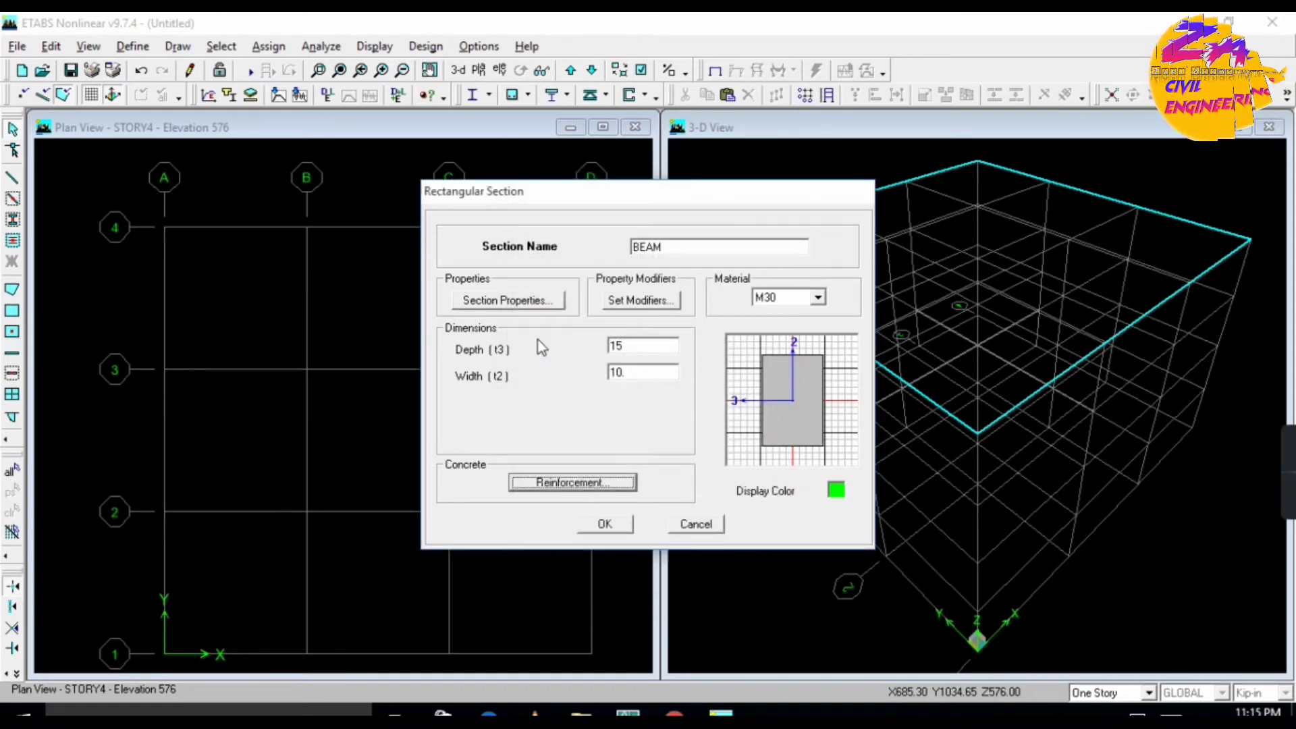
left_click(602, 524)
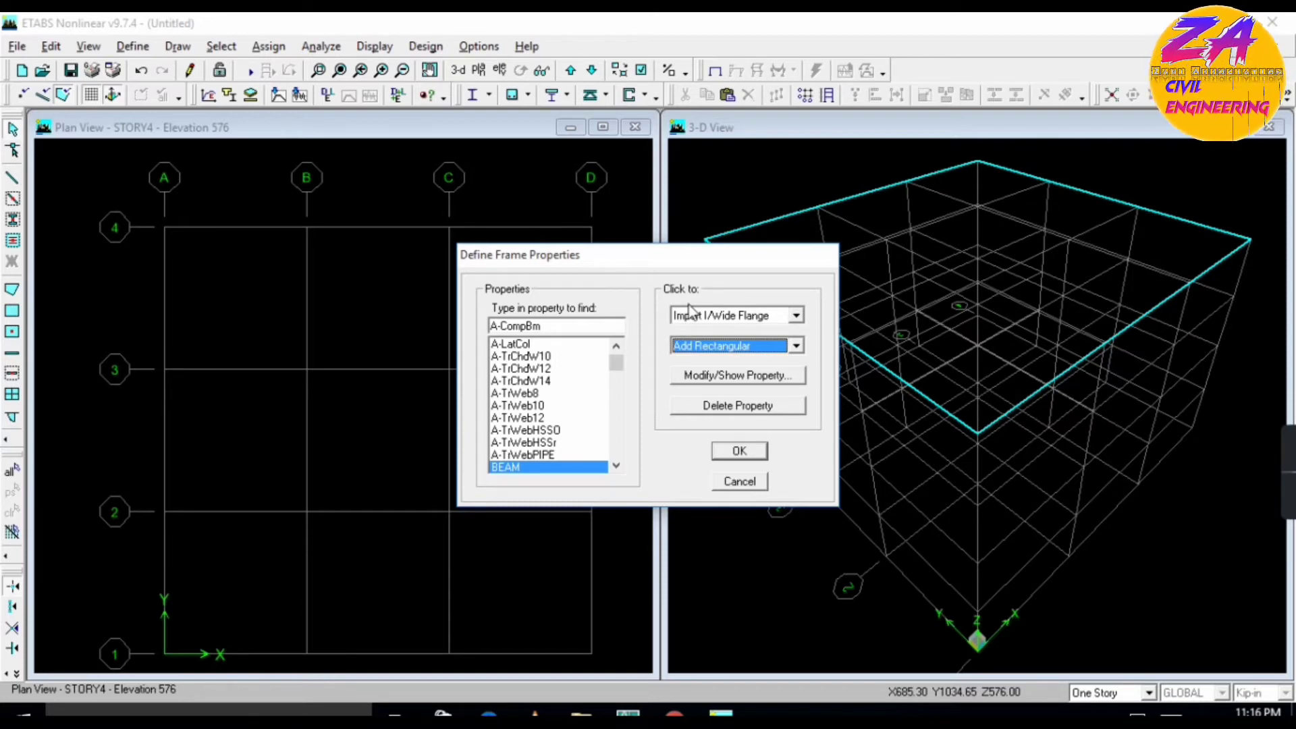
Add a circular frame section named COLUMN with the M30 material and a diameter of 18 inches
left_click(797, 346)
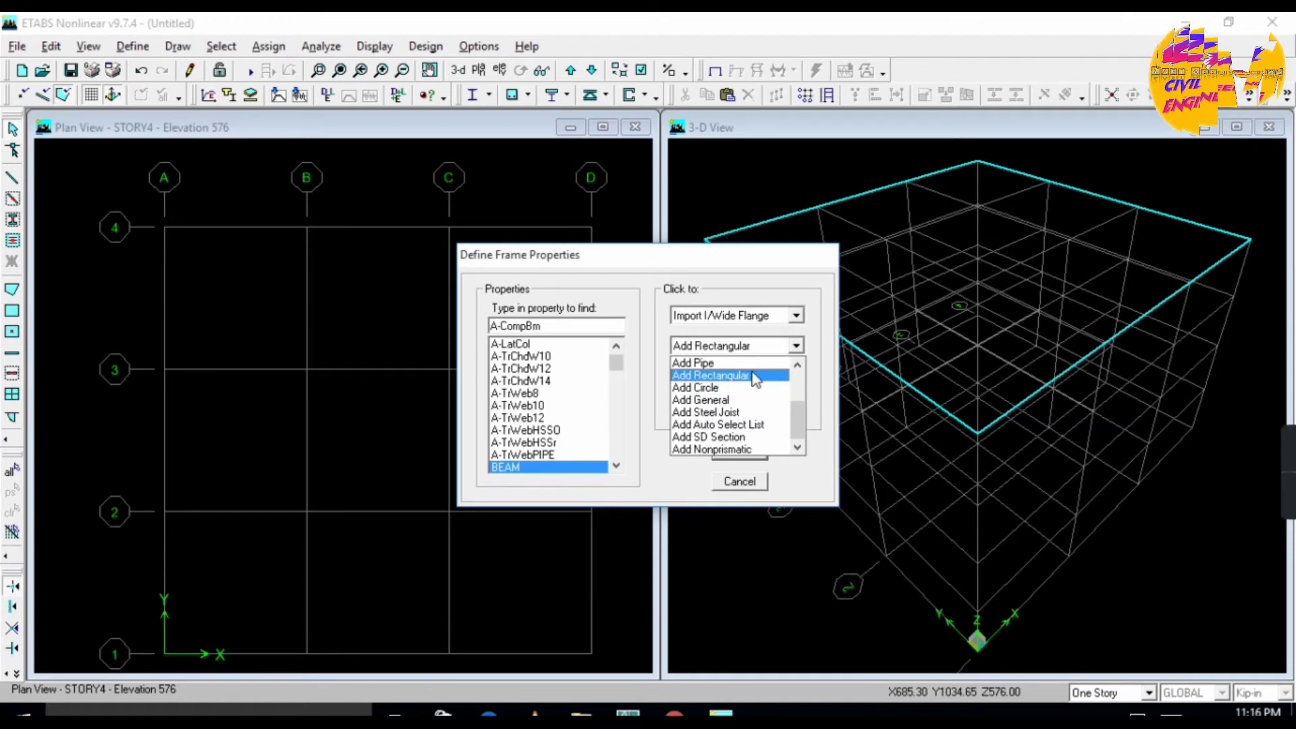
left_click(720, 390)
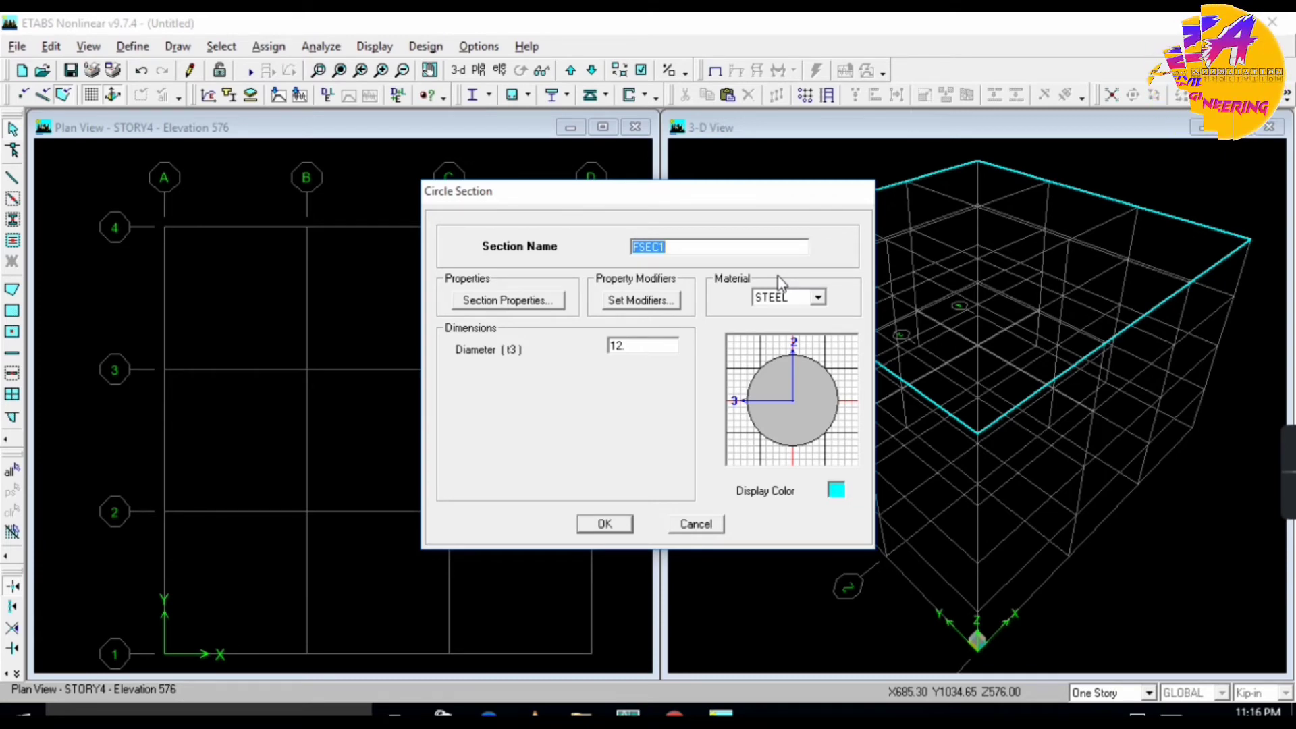
type("COLUMN")
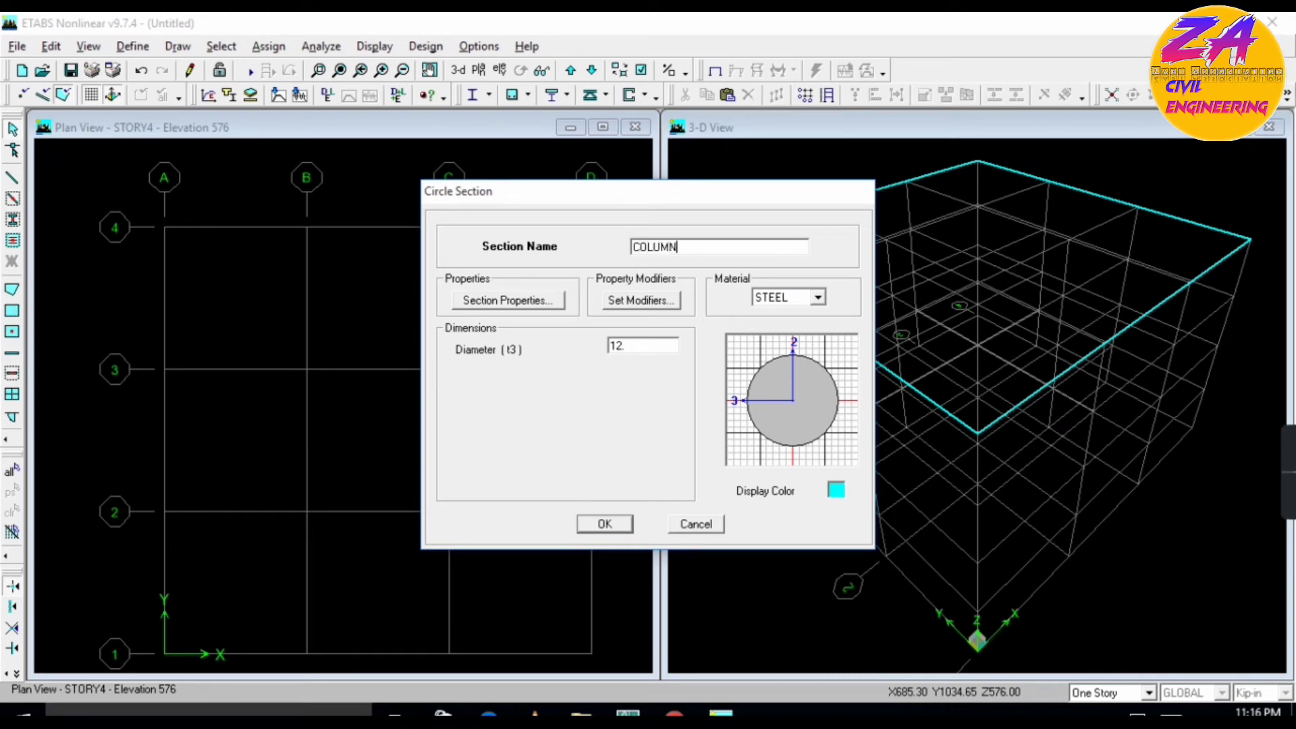
left_click(806, 304)
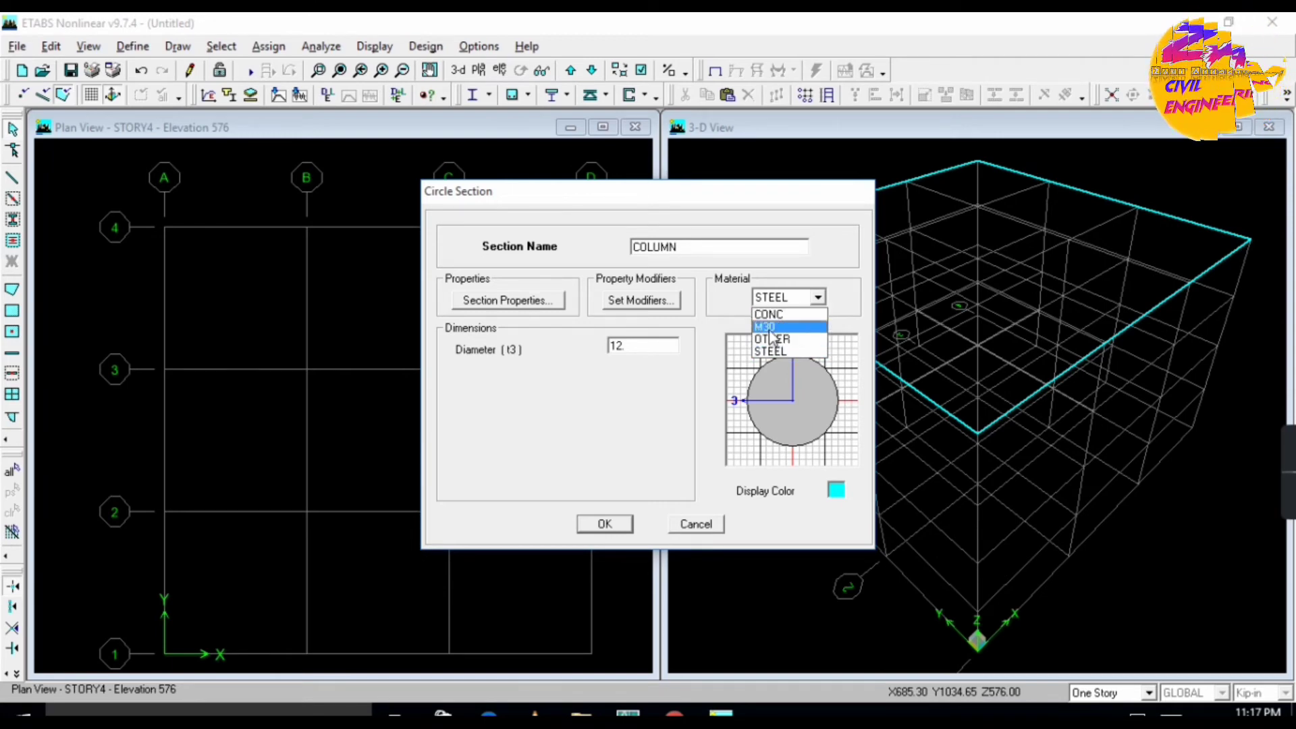
left_click(768, 328)
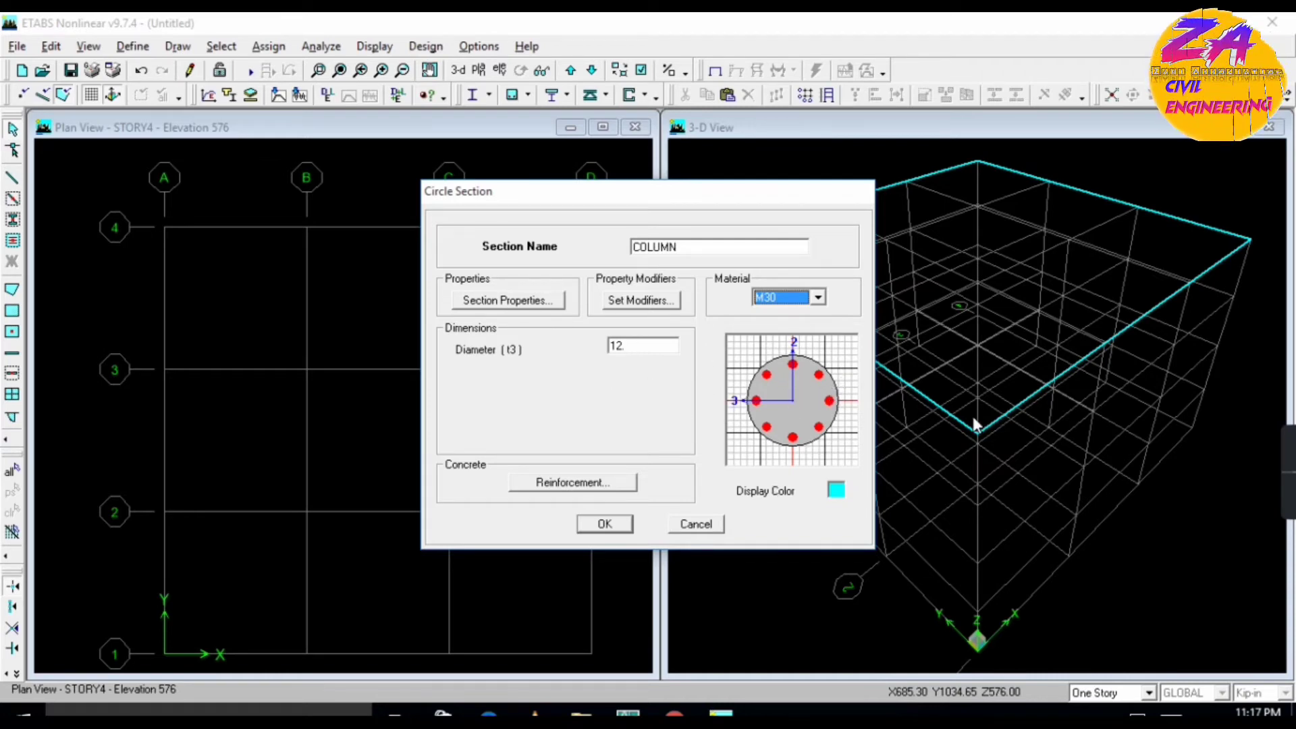
double_click(646, 342)
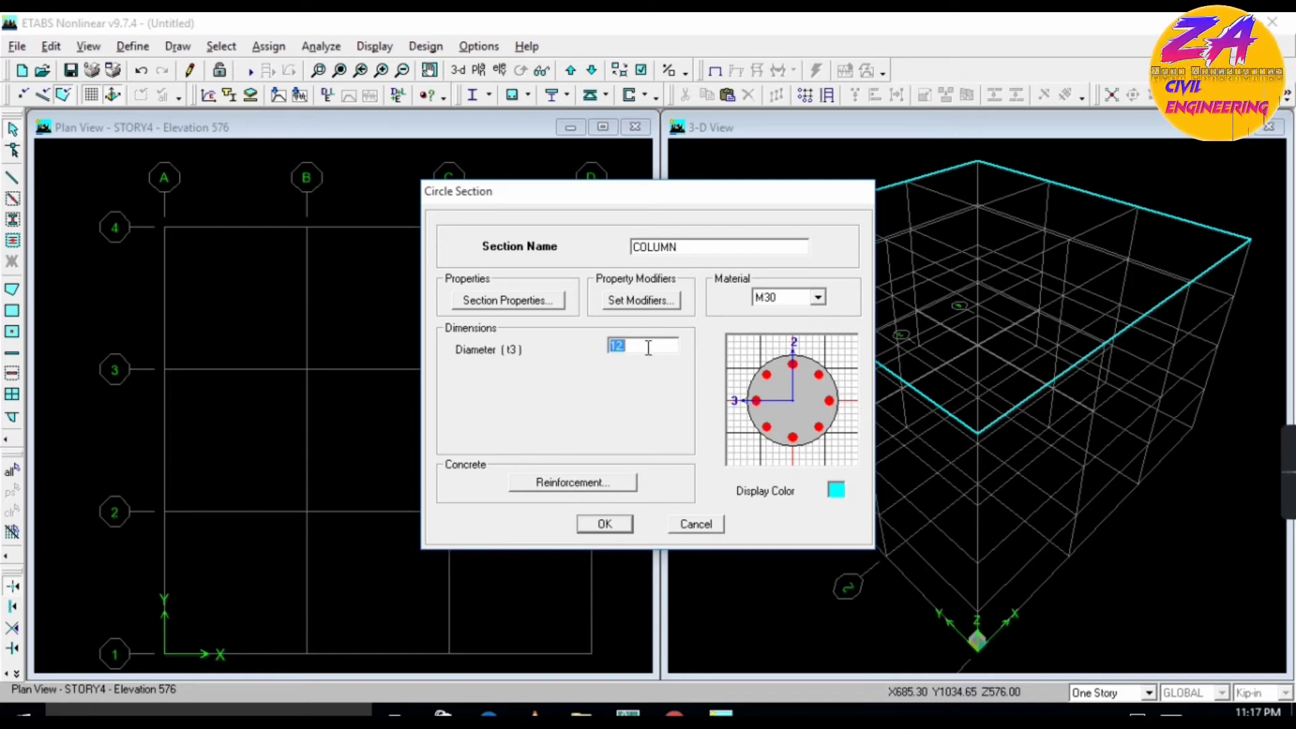
type("1")
Configure the COLUMN reinforcement with spiral lateral ties, #9 bars and reinforcement to be designed, and save the frame sections
left_click(573, 486)
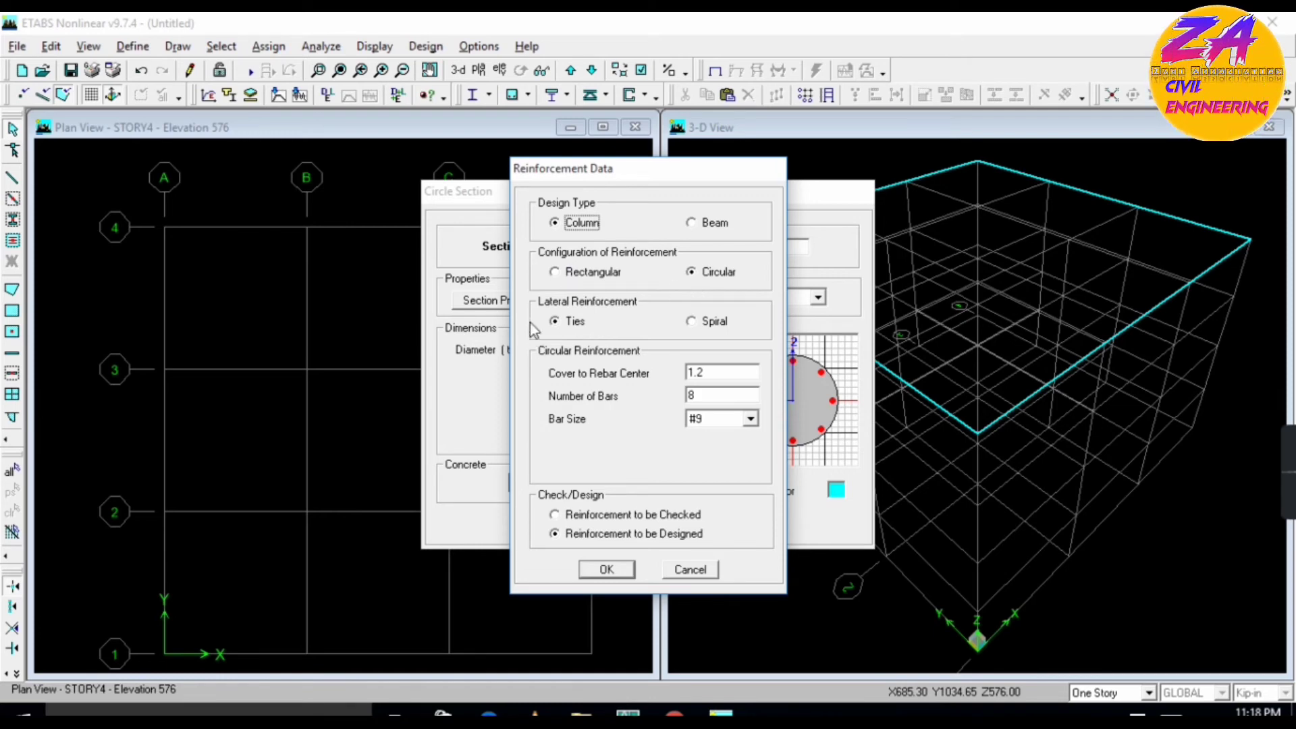
left_click(691, 322)
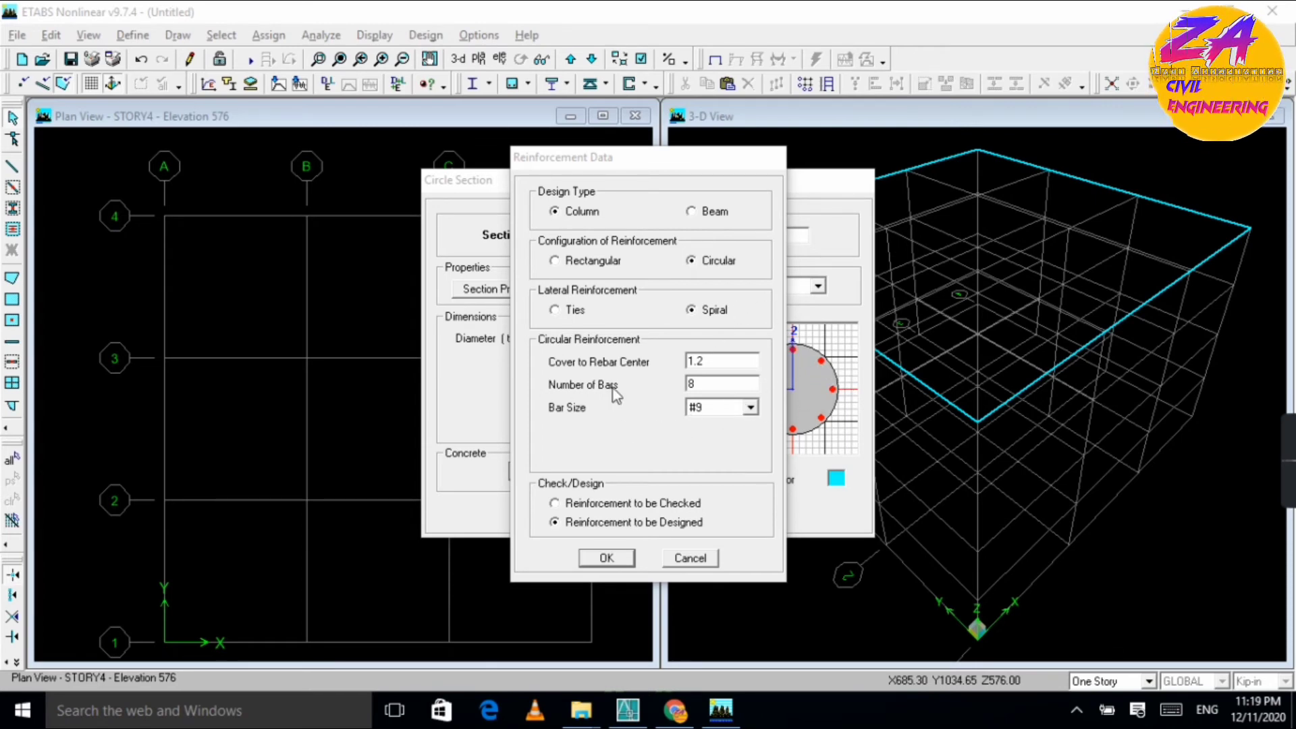
left_click(750, 408)
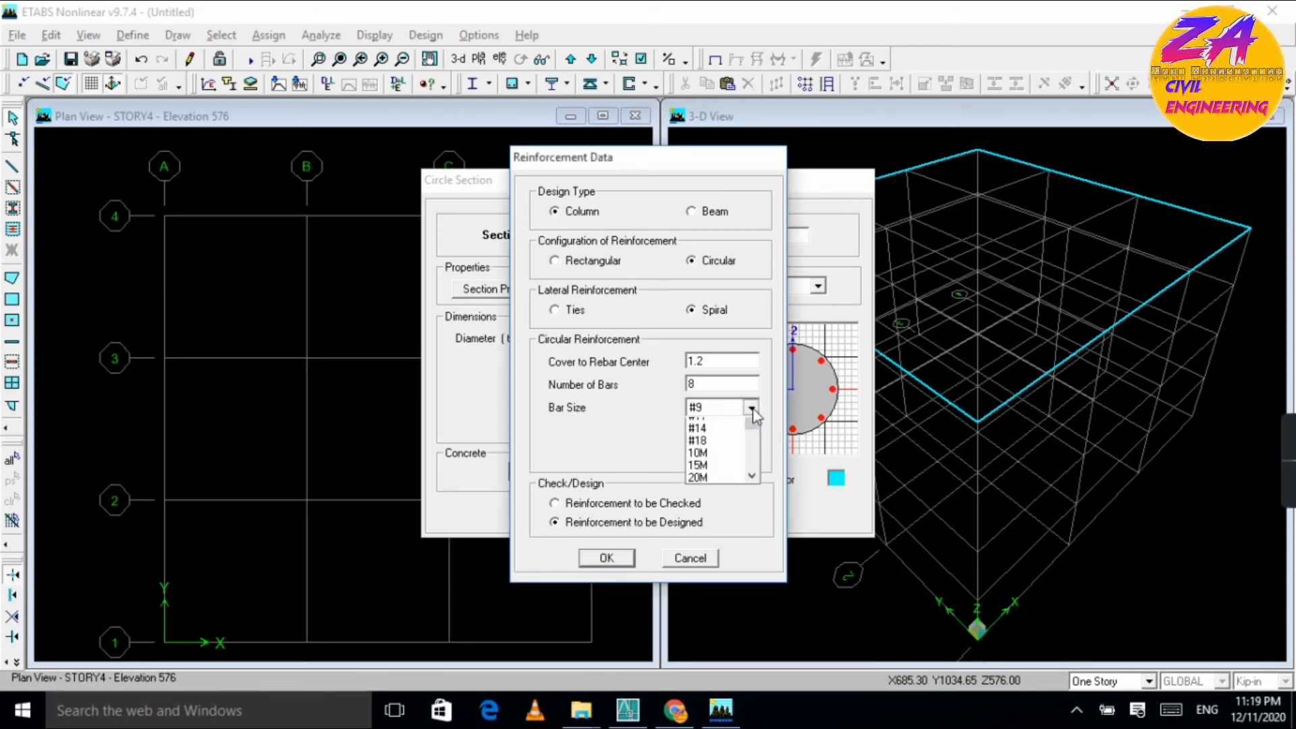
left_click(602, 439)
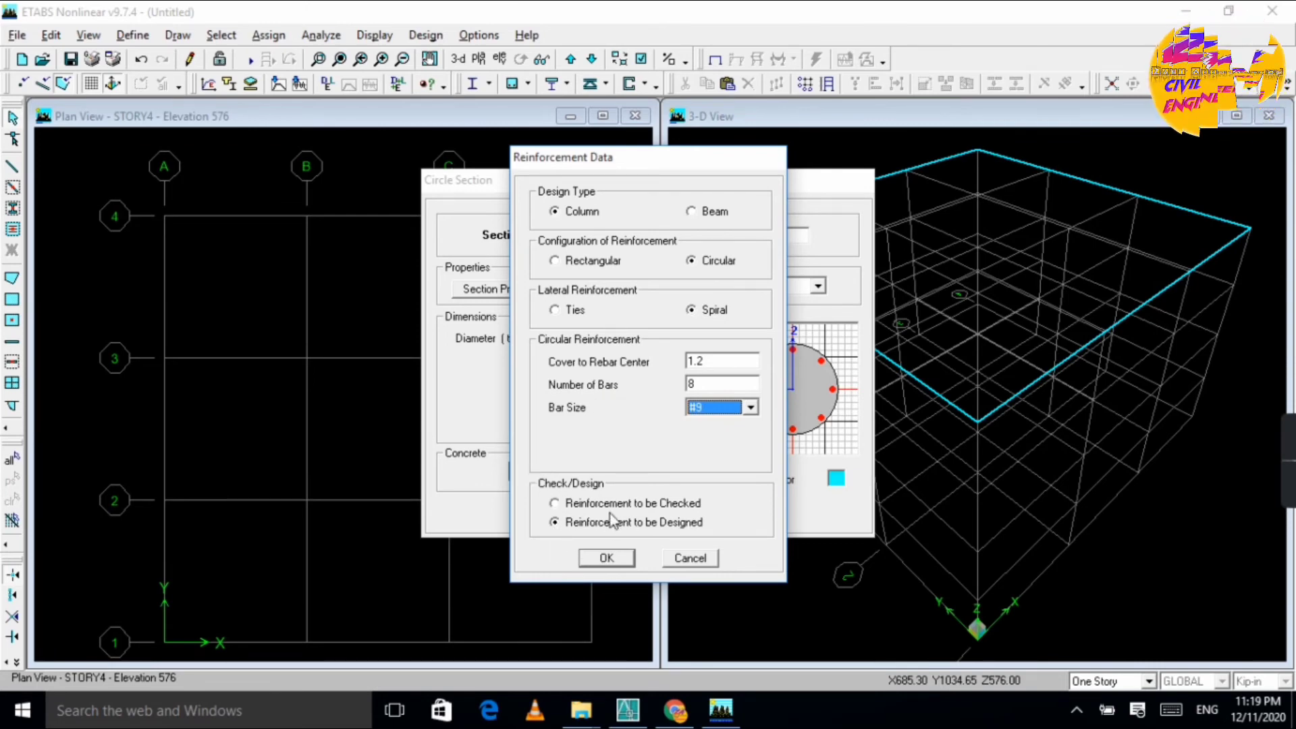
left_click(554, 503)
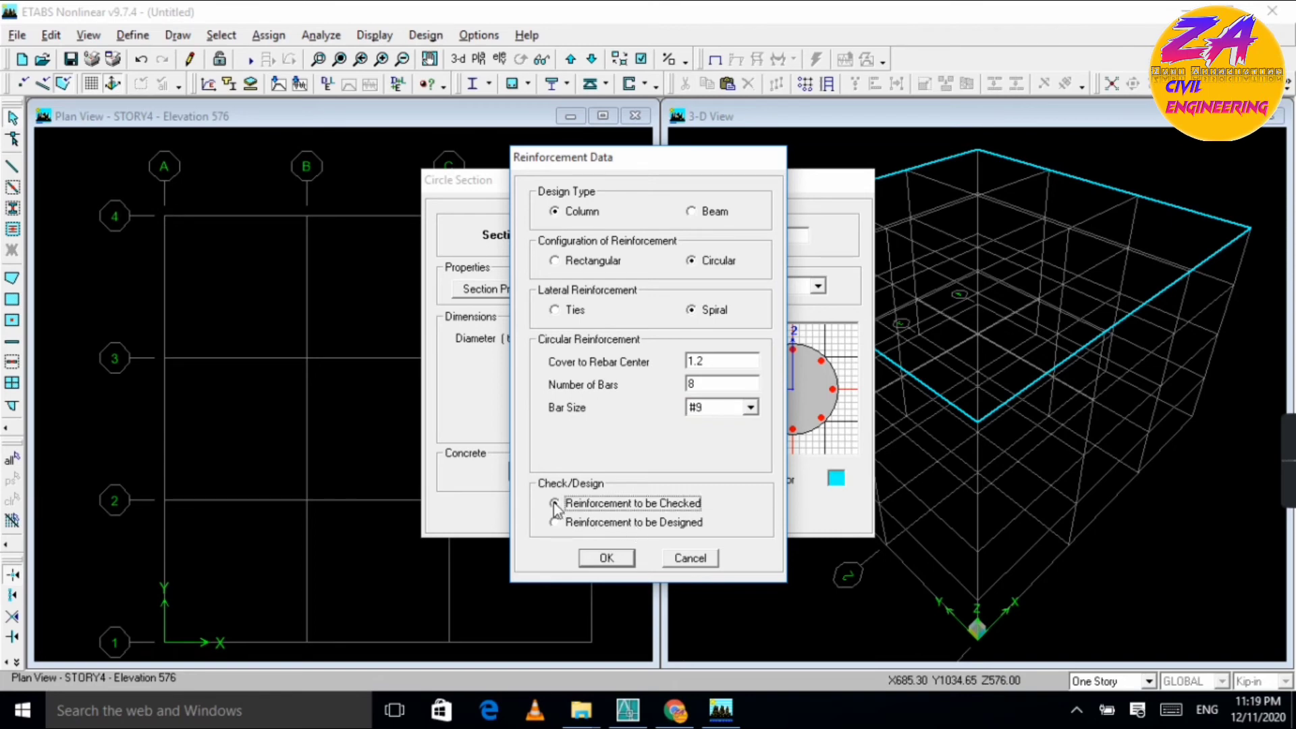
left_click(555, 523)
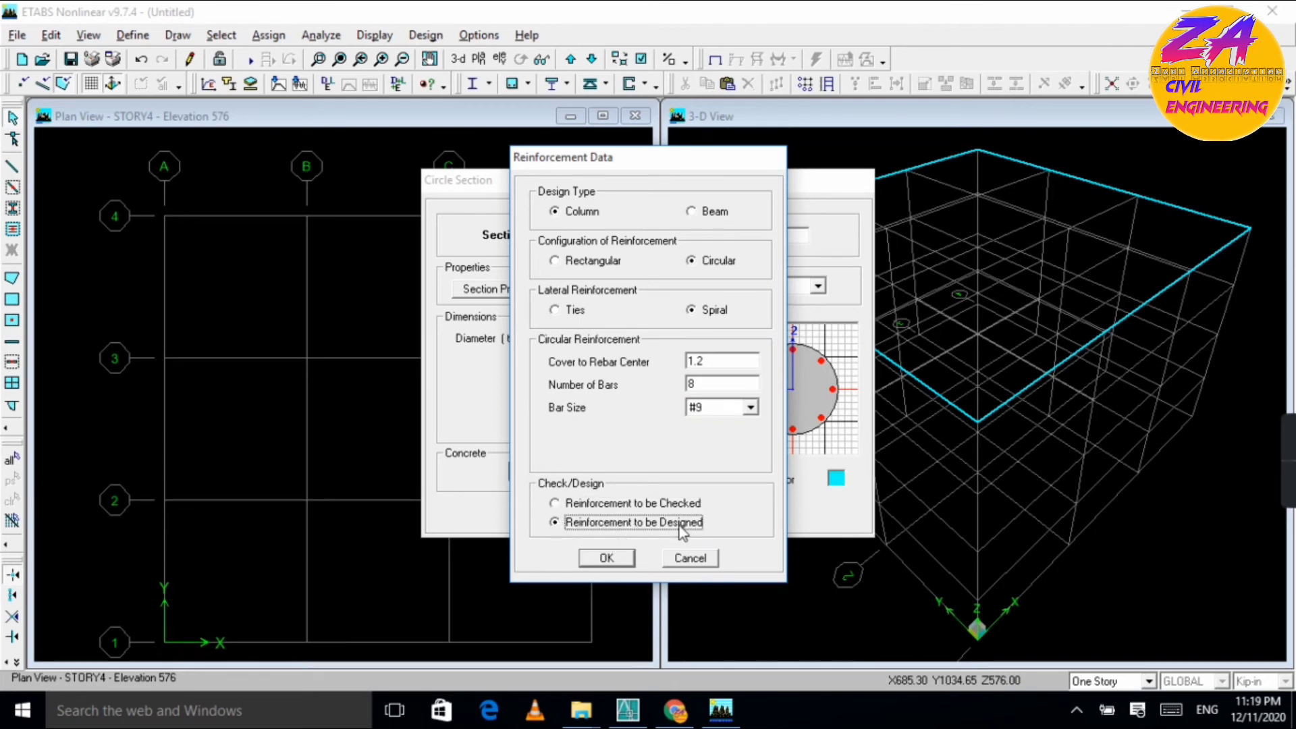
left_click(607, 560)
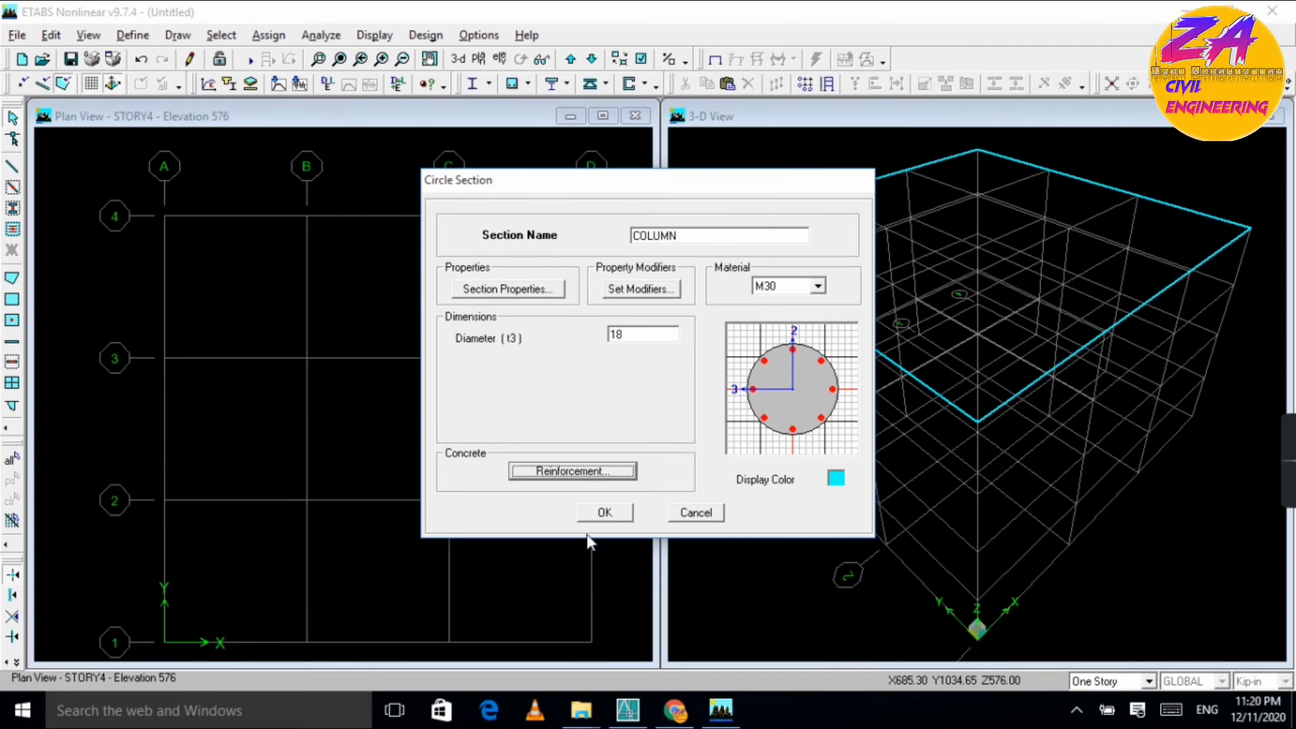
left_click(598, 514)
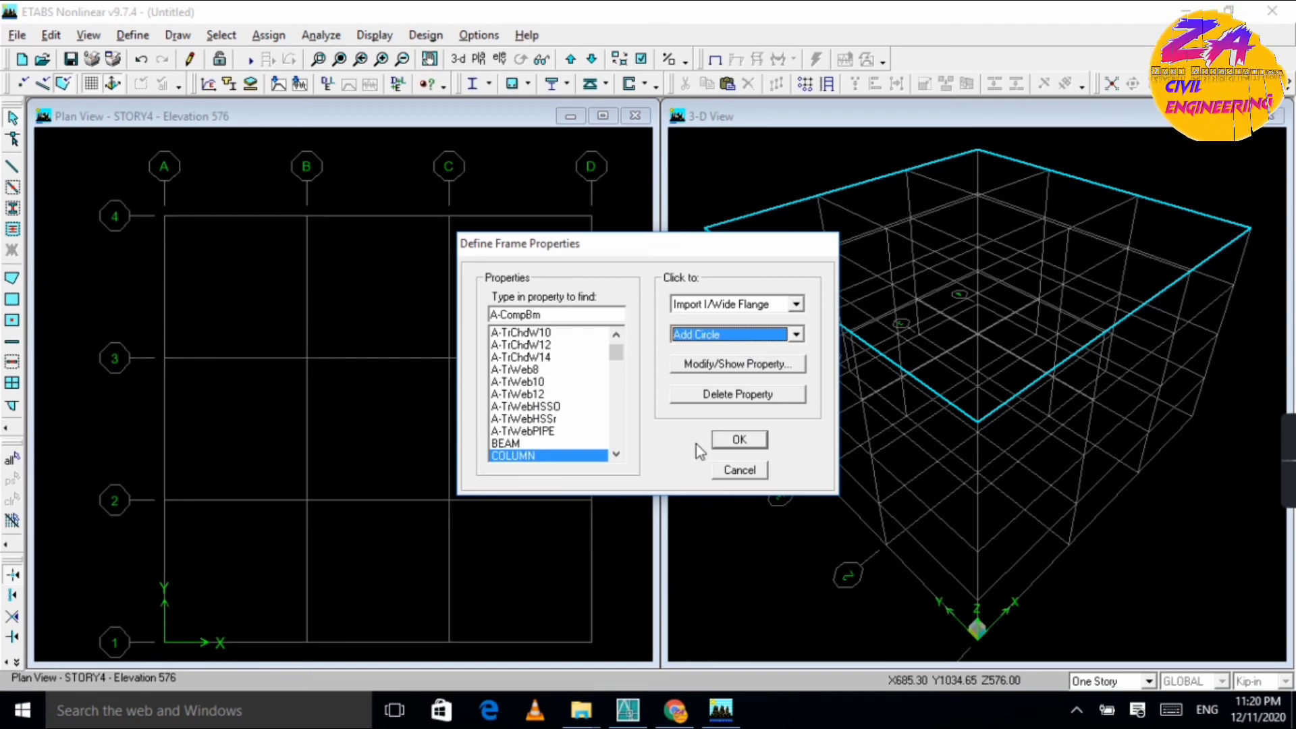
left_click(727, 443)
Modify the SLAB1 area section, renaming it SLAB and assigning it the M30 material
left_click(133, 35)
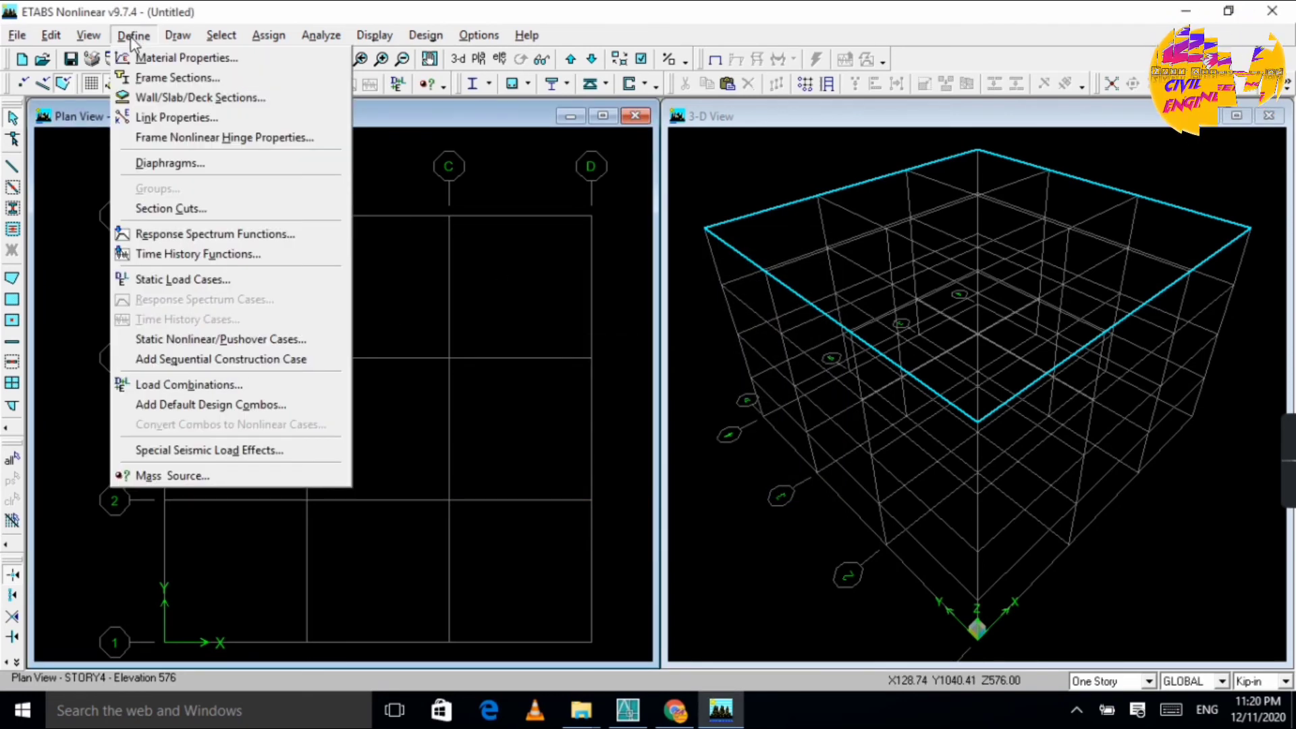
left_click(218, 99)
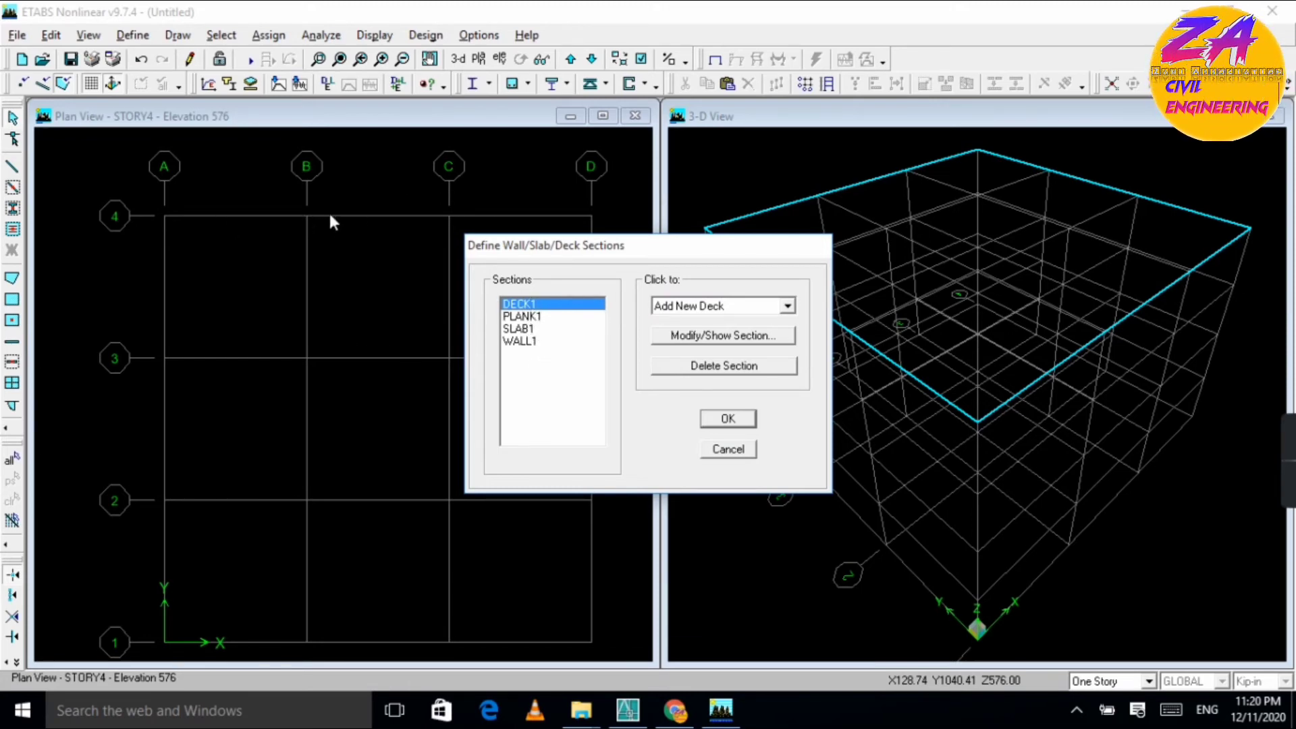
left_click(518, 329)
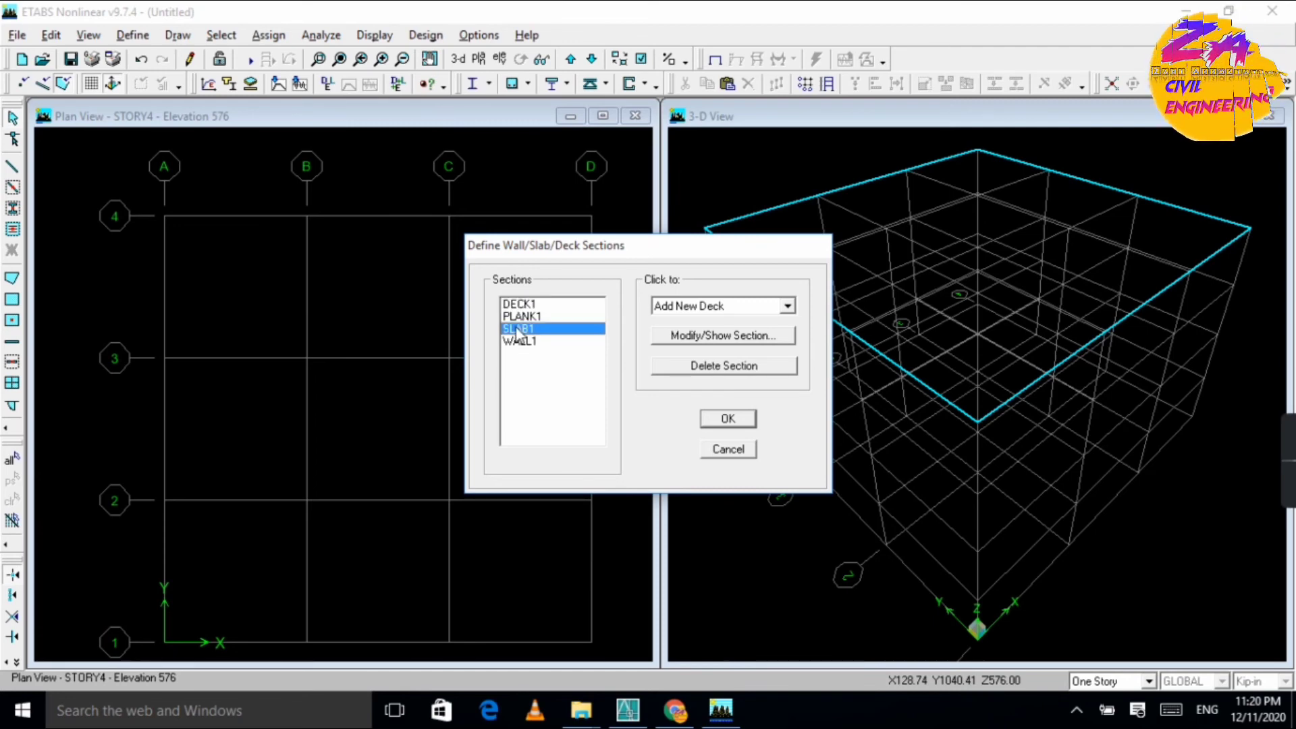
left_click(742, 341)
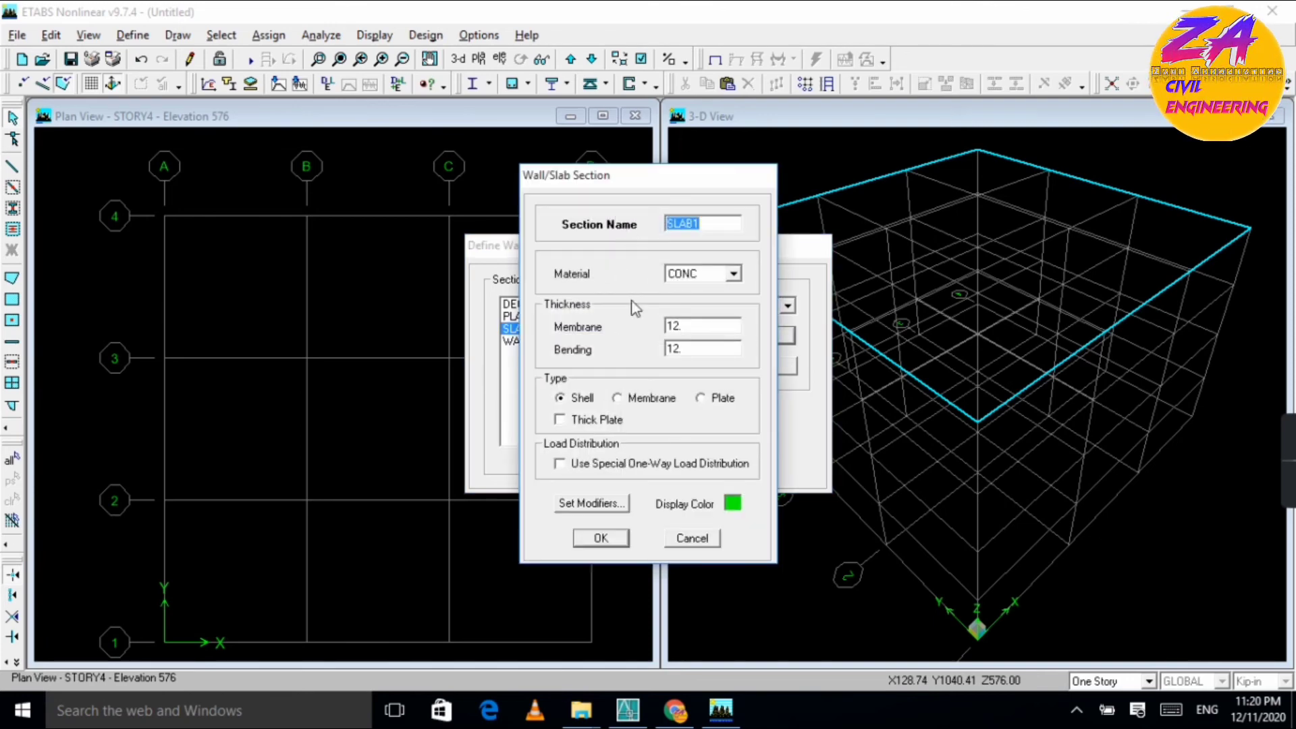
left_click(708, 230)
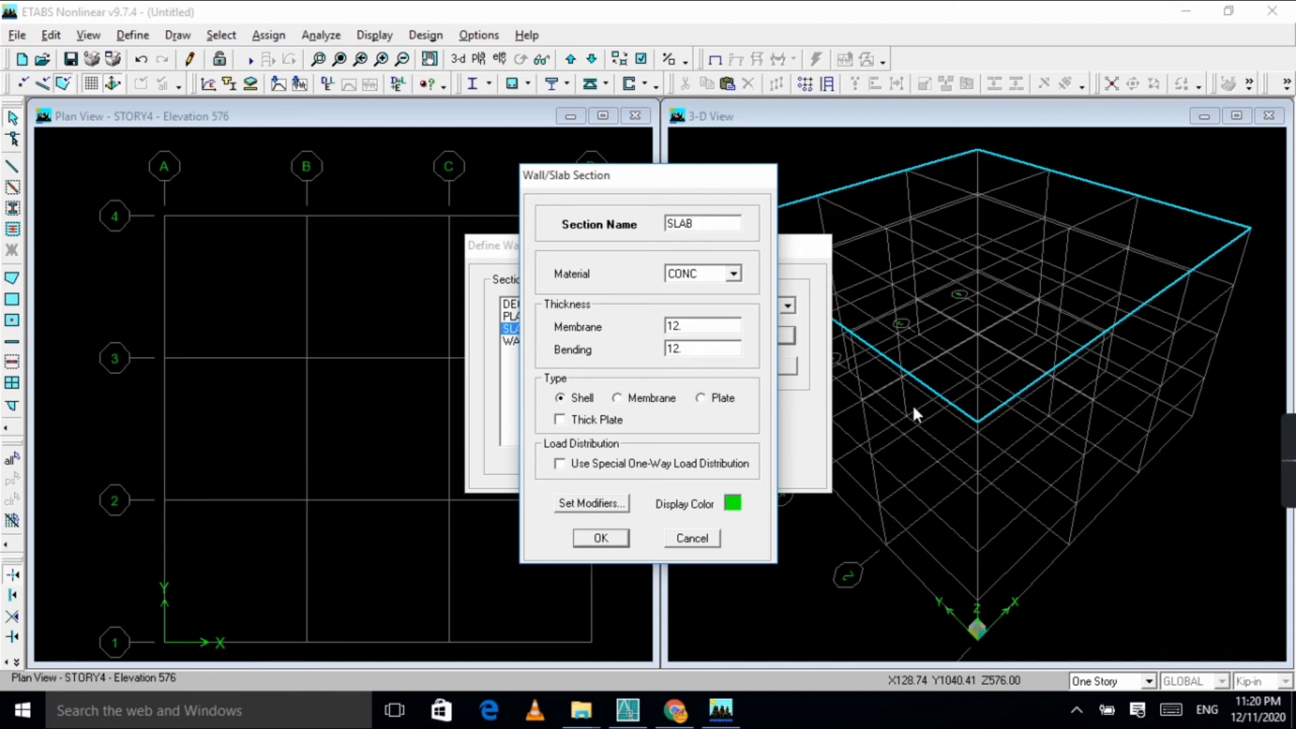
left_click(733, 273)
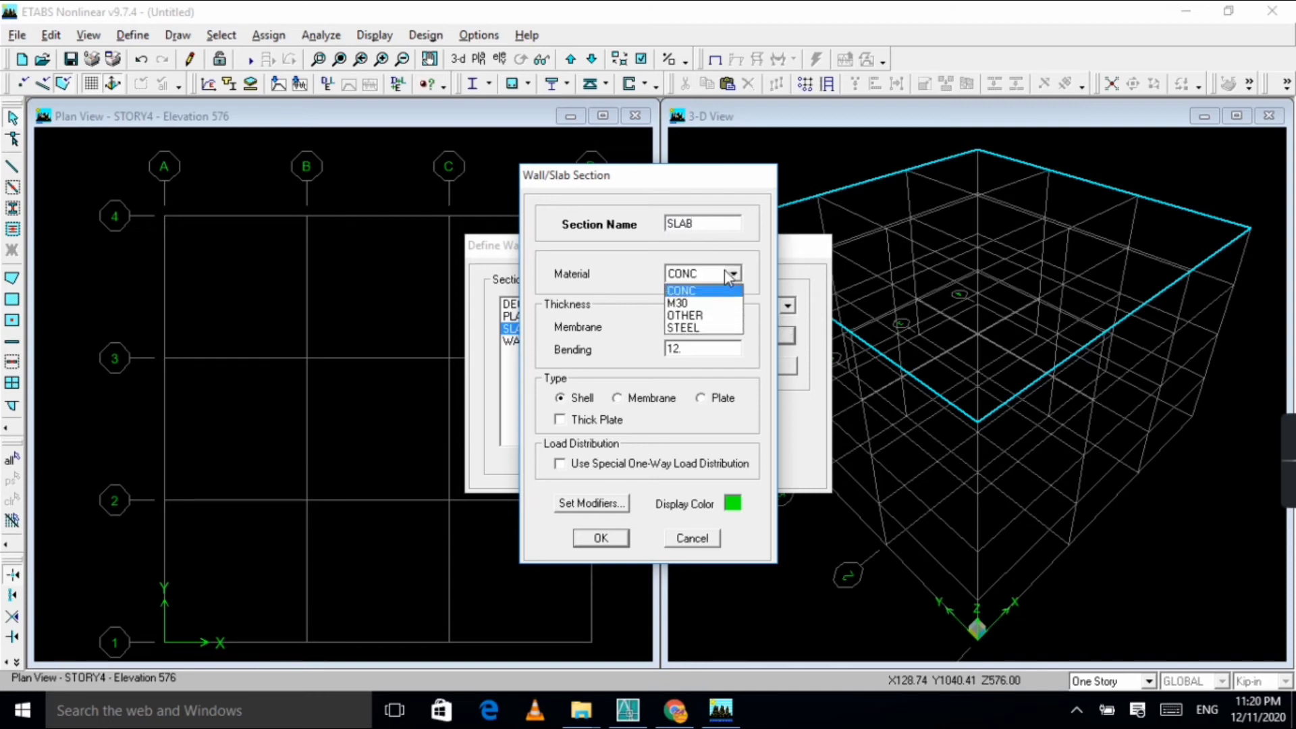
left_click(715, 305)
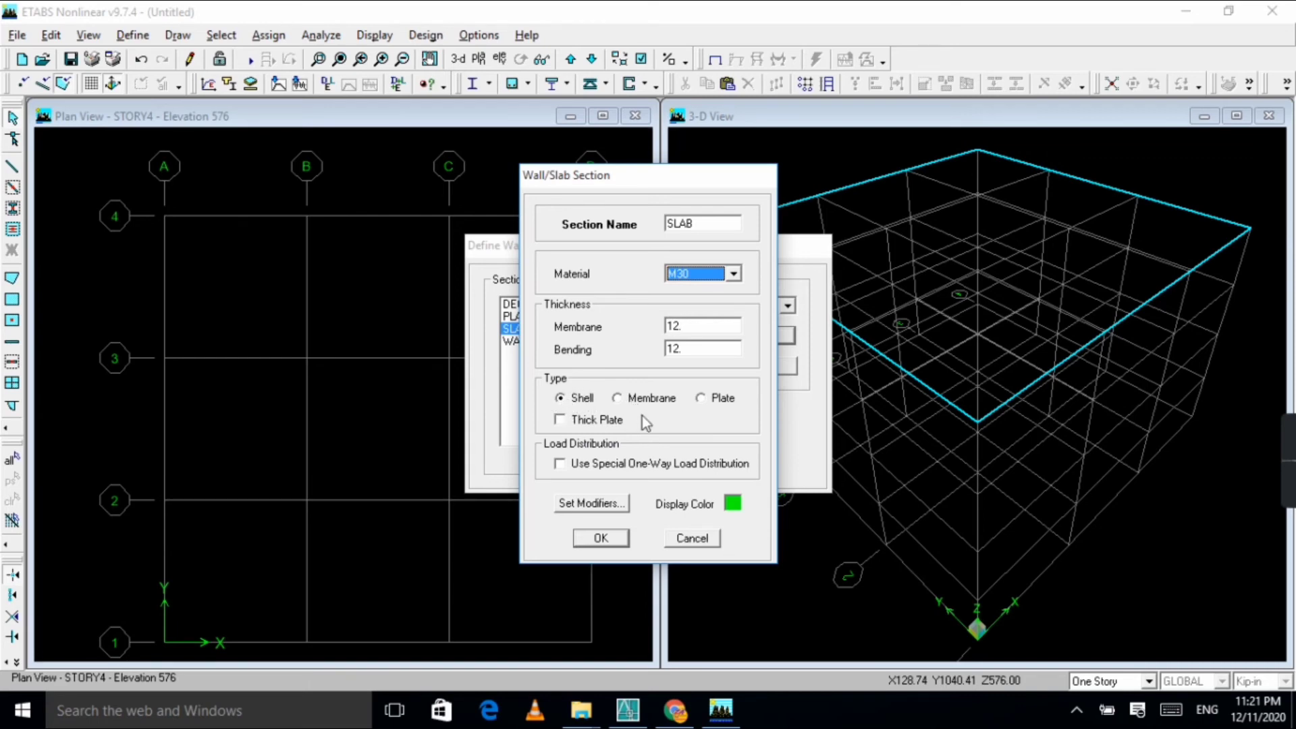
Review the SLAB section's thick plate, one-way load distribution and stiffness modifier options, and save the section definition
left_click(568, 421)
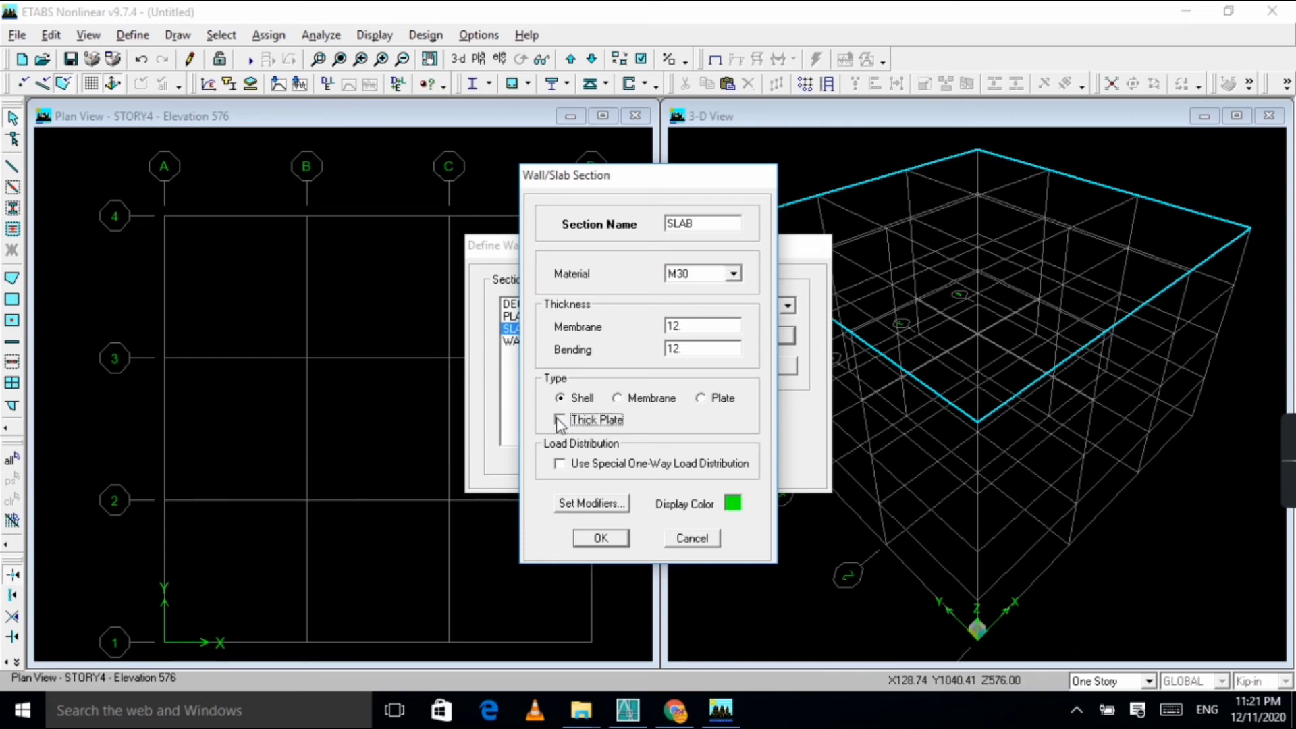
left_click(559, 463)
left_click(559, 463)
left_click(598, 501)
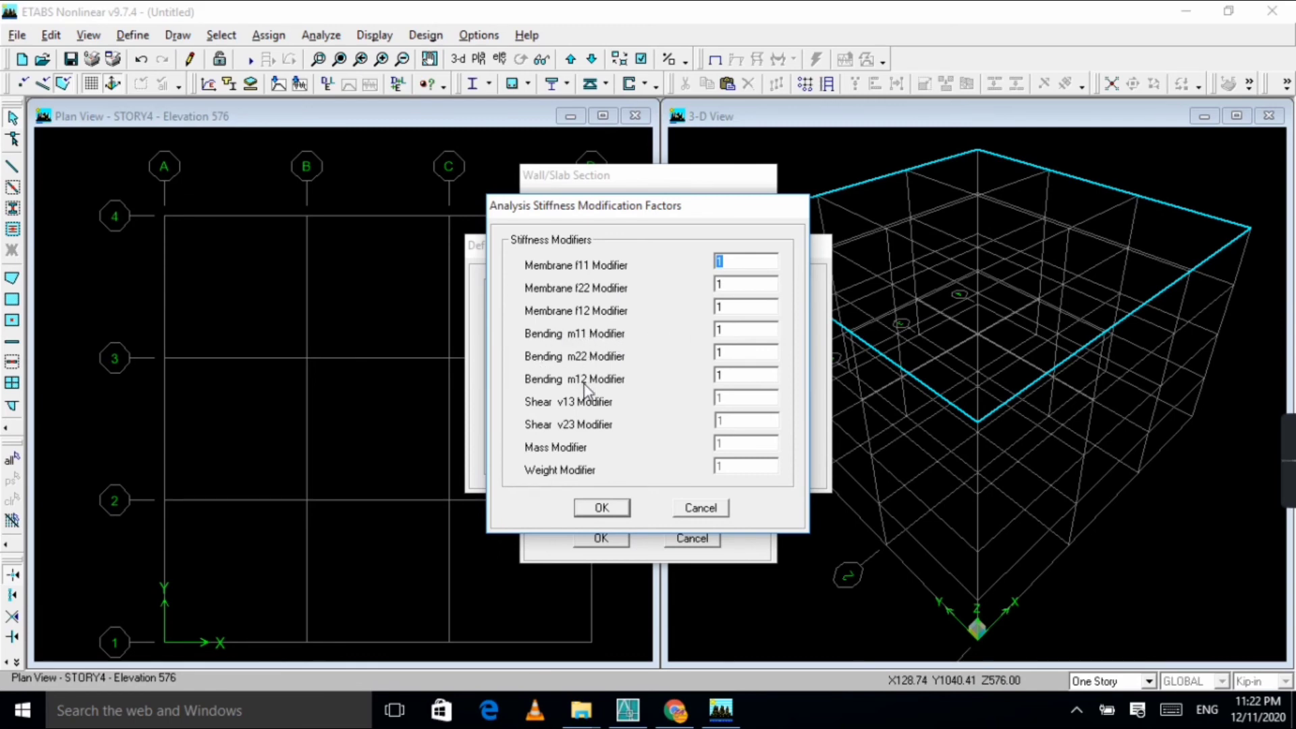
left_click(742, 353)
key("BackSpace")
left_click(626, 511)
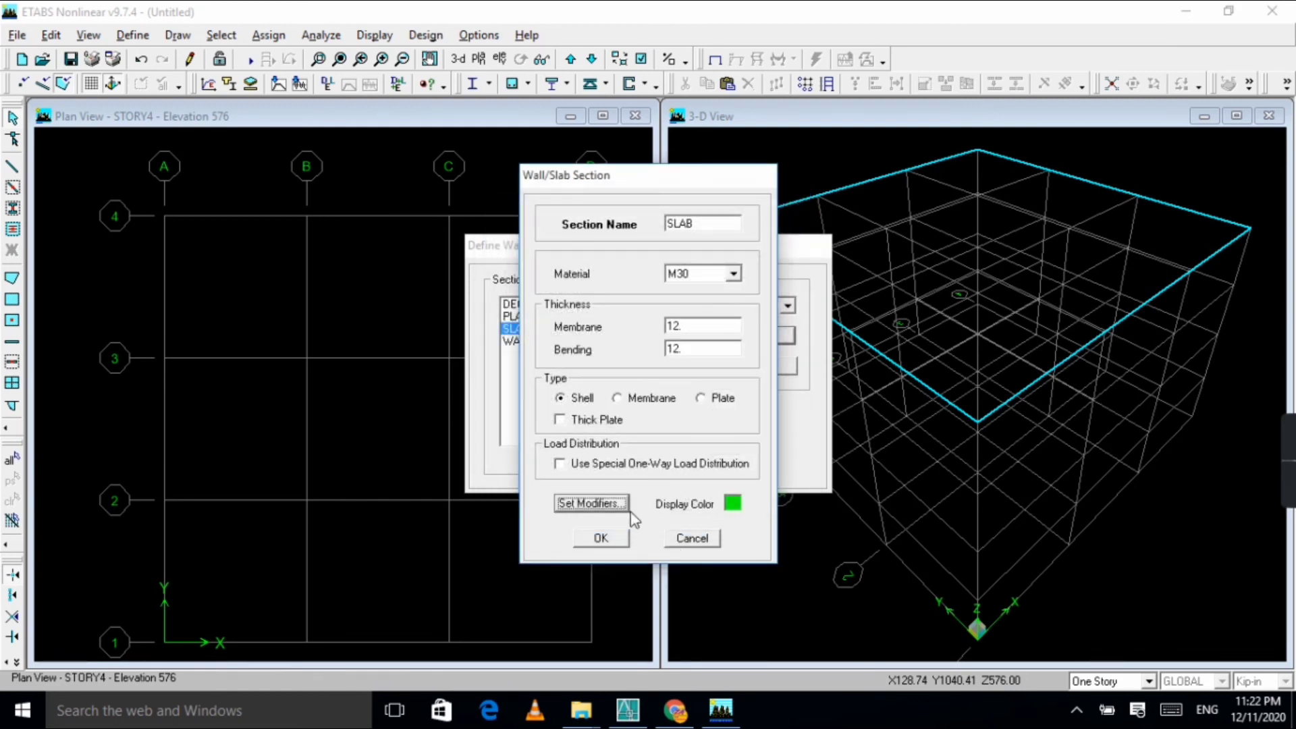
left_click(607, 537)
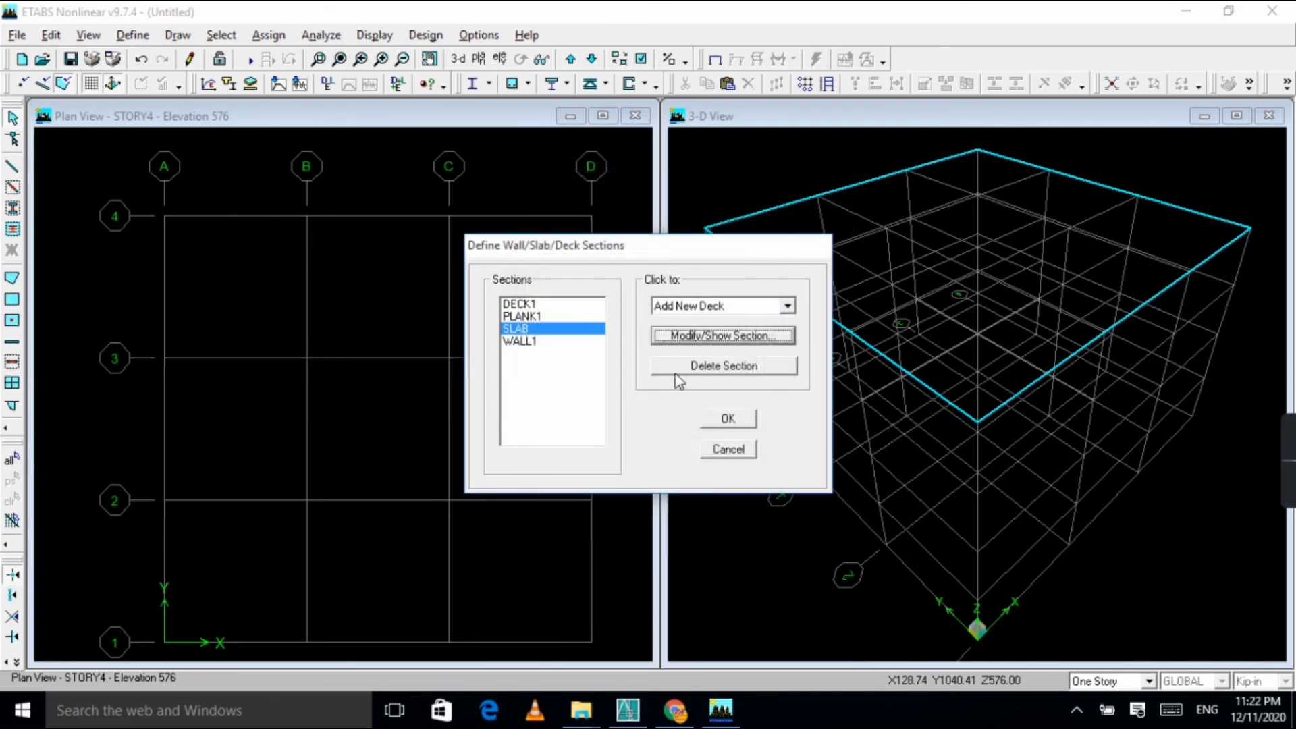
left_click(739, 424)
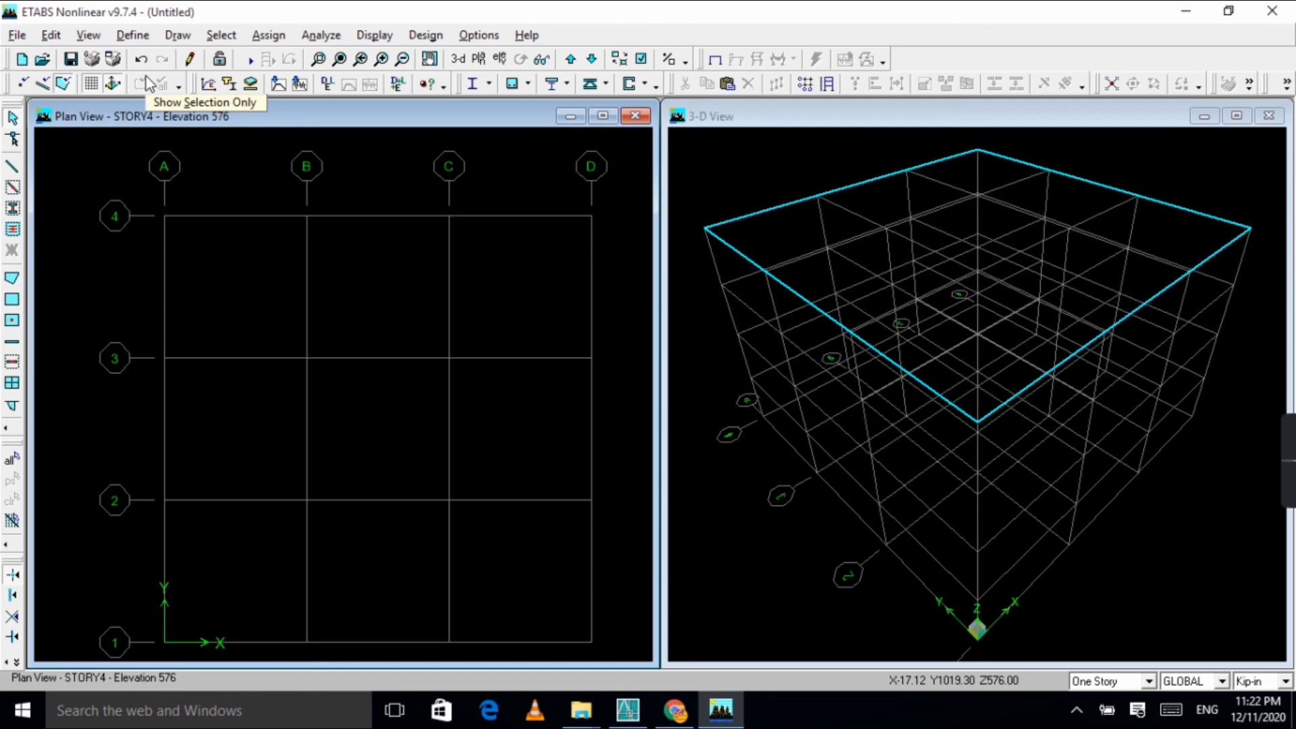
left_click(138, 35)
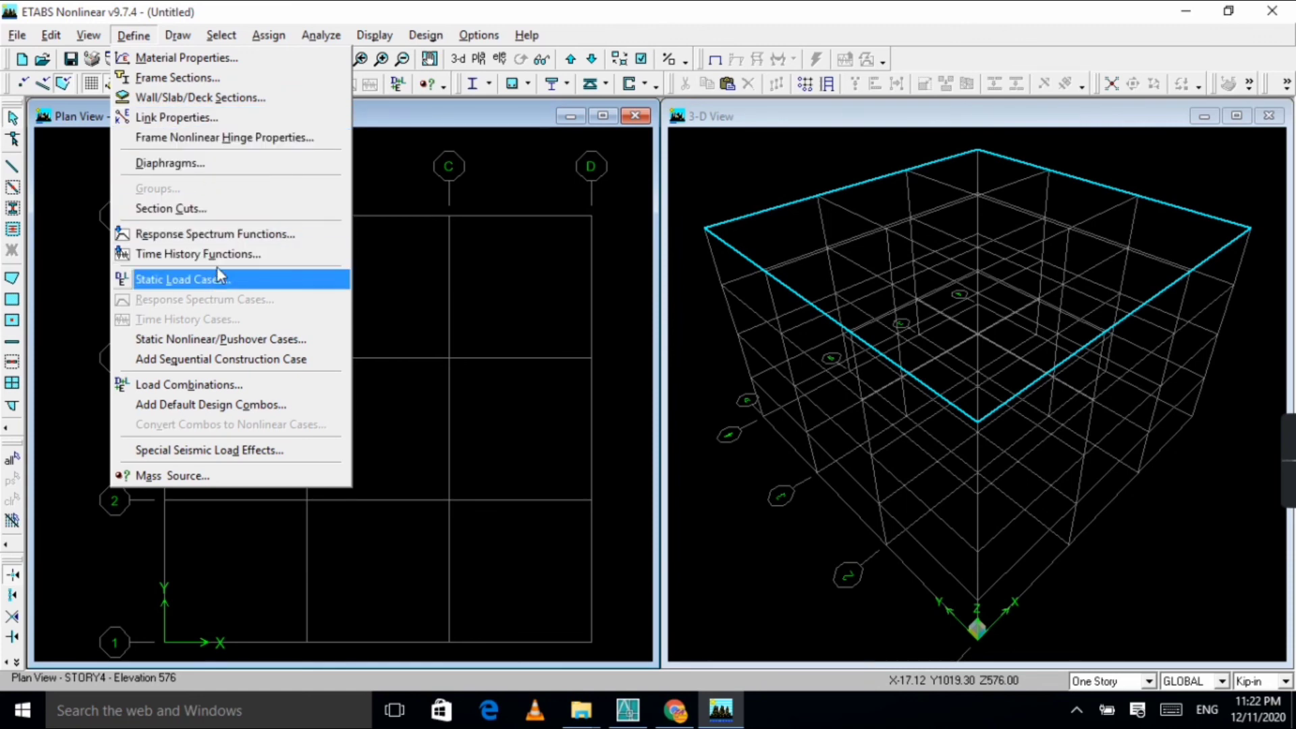
left_click(154, 36)
left_click(154, 36)
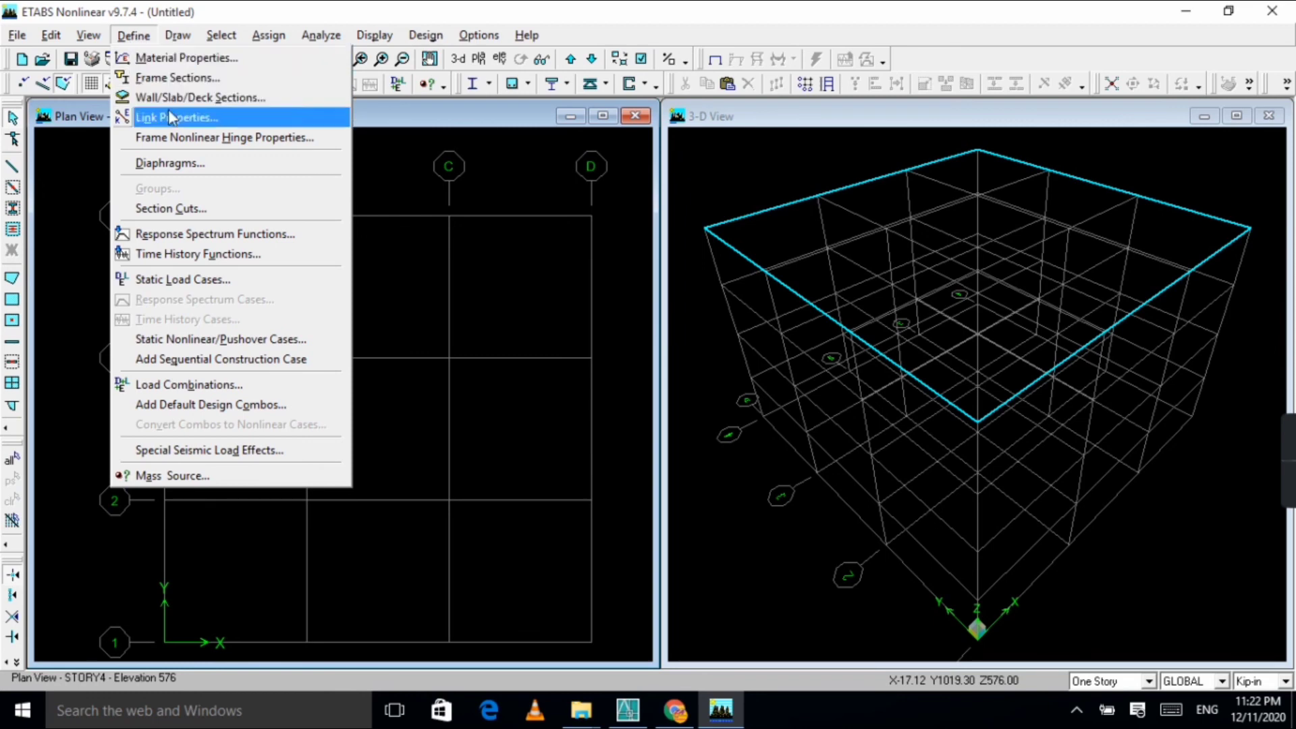